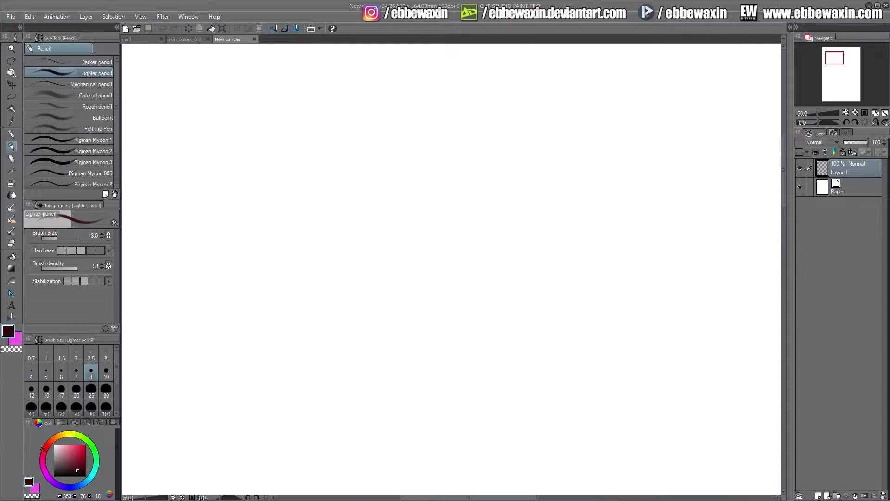
Paste the reference illustration on a layer directly above Paper and move it fully into the canvas's upper-left area
{"action": "left_click", "coordinate": [866, 190]}
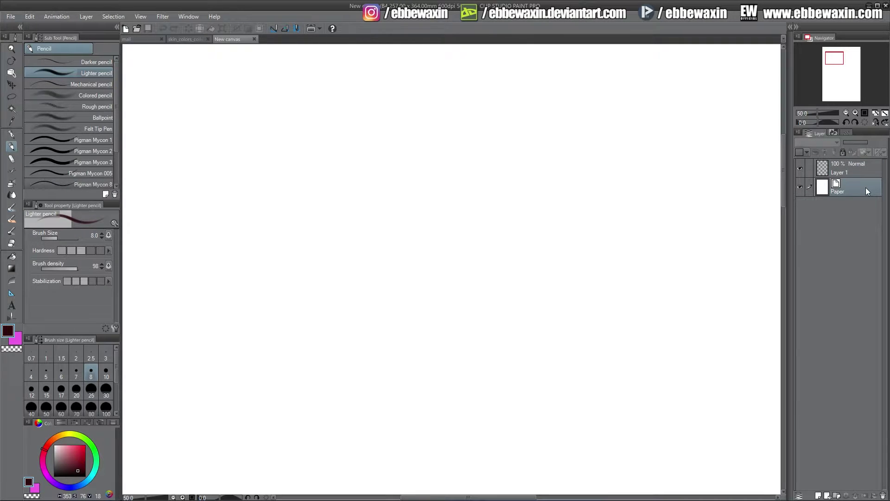
{"action": "key", "text": "ctrl+v"}
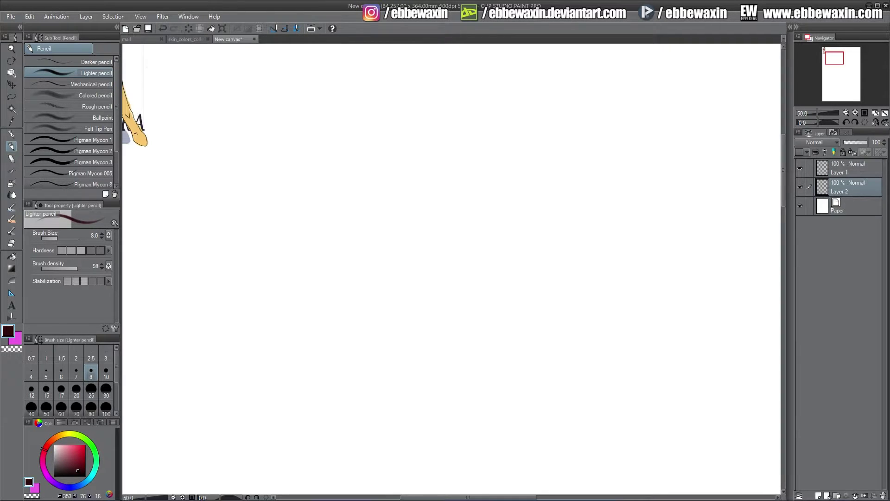
{"action": "key", "text": "k"}
{"action": "mouse_move", "coordinate": [141, 80]}
{"action": "left_mouse_down"}
{"action": "mouse_move", "coordinate": [185, 133]}
{"action": "mouse_move", "coordinate": [265, 295]}
{"action": "mouse_move", "coordinate": [242, 278]}
{"action": "left_mouse_up"}
Scale the pasted reference illustration up proportionally to 140% and apply the transformation
{"action": "left_click", "coordinate": [30, 16]}
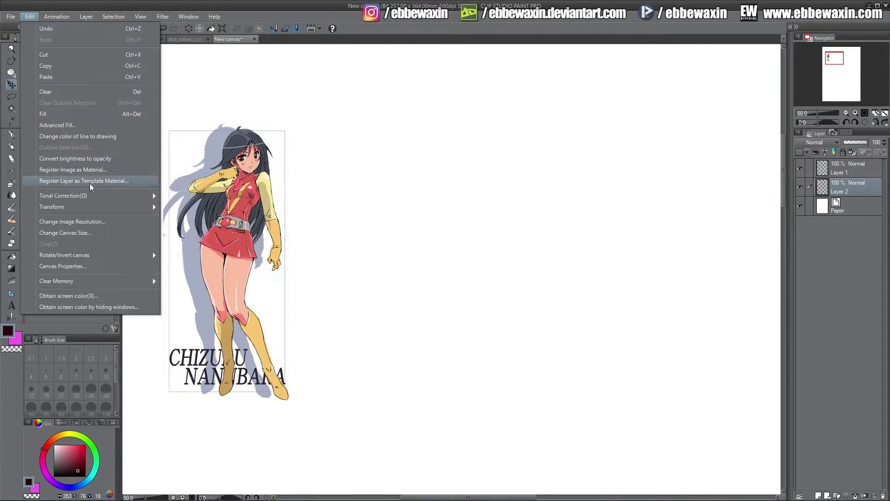
{"action": "mouse_move", "coordinate": [96, 206]}
{"action": "left_click", "coordinate": [201, 208]}
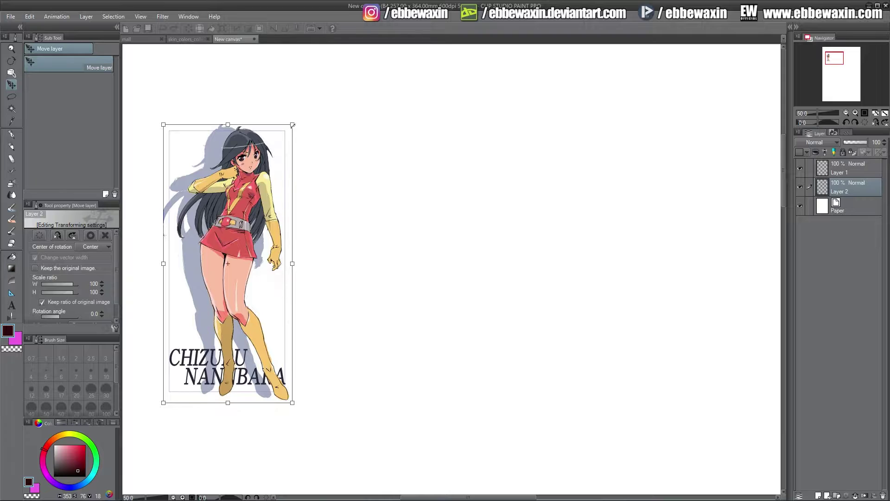
{"action": "mouse_move", "coordinate": [294, 123]}
{"action": "left_mouse_down"}
{"action": "mouse_move", "coordinate": [344, 70]}
{"action": "mouse_move", "coordinate": [282, 150]}
{"action": "left_mouse_up"}
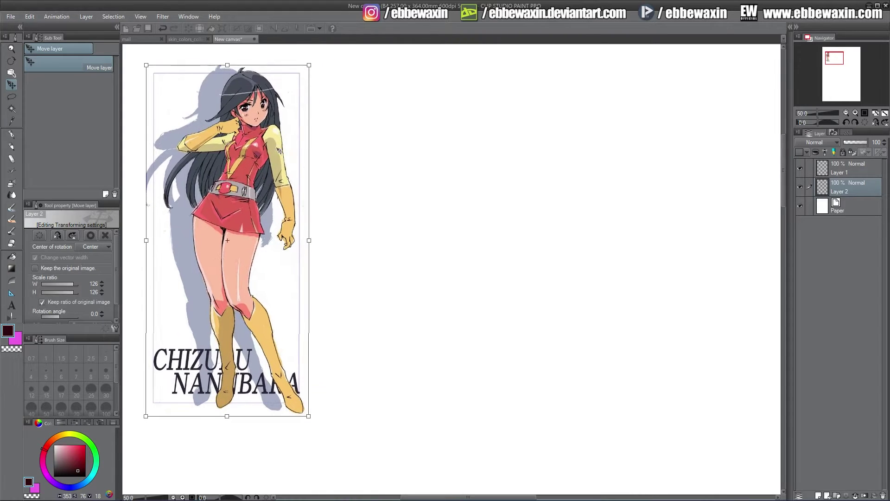
{"action": "left_click_drag", "start_coordinate": [318, 428], "coordinate": [327, 454]}
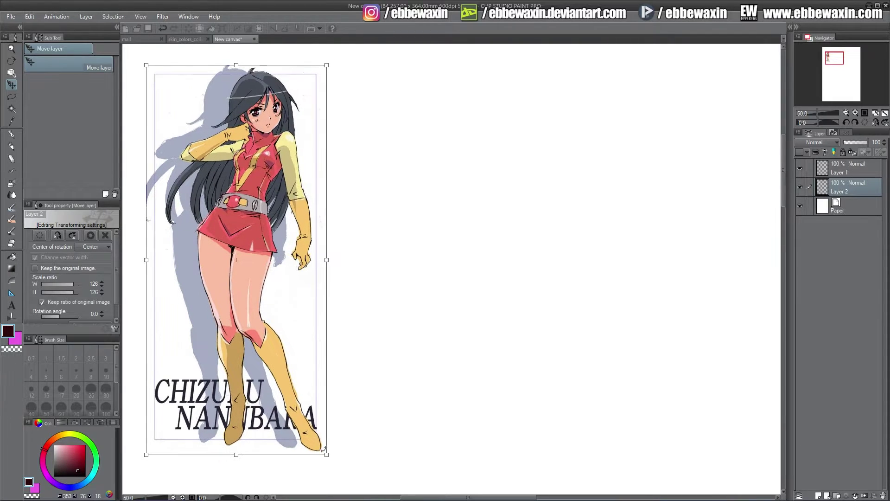
{"action": "left_click", "coordinate": [14, 86]}
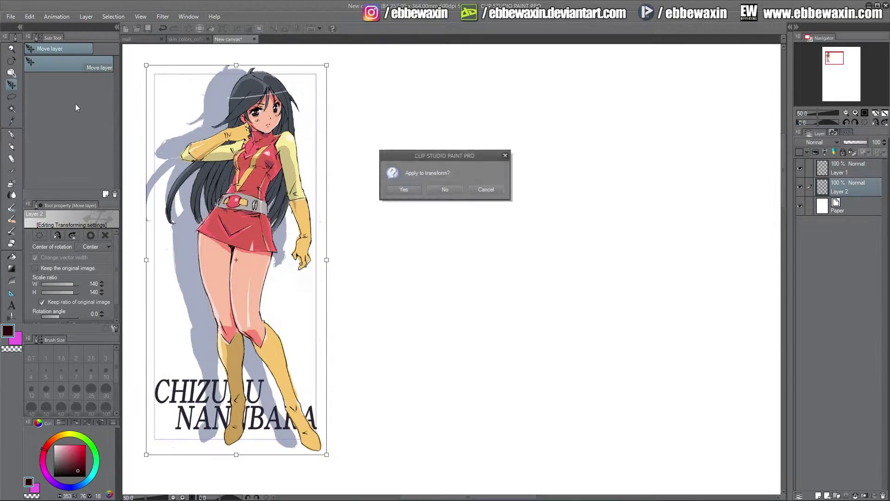
{"action": "left_click", "coordinate": [410, 191]}
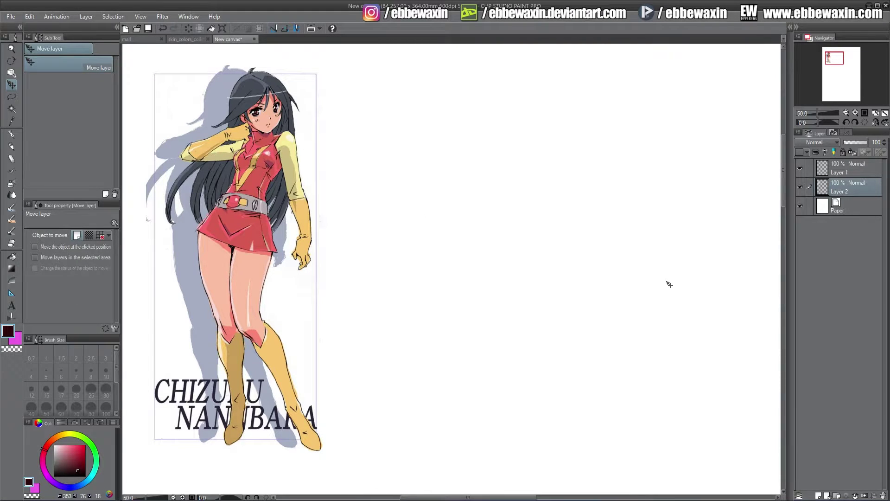
Lower the reference layer's opacity to 57% and make Layer 1 active for sketching with the Lighter pencil
{"action": "left_click", "coordinate": [12, 147]}
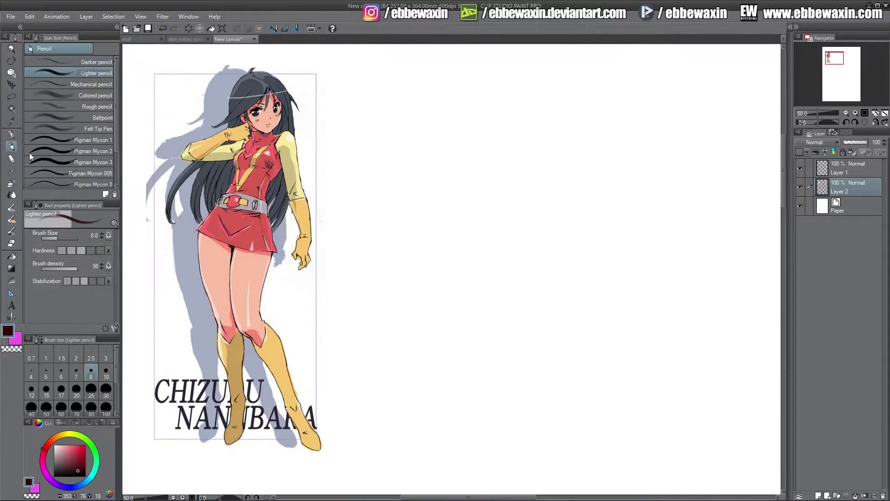
{"action": "left_click", "coordinate": [858, 141]}
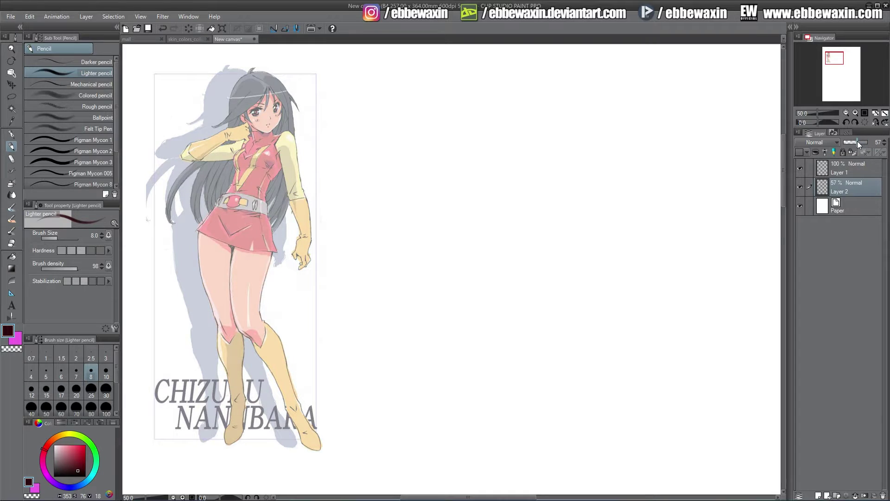
{"action": "left_click", "coordinate": [844, 168]}
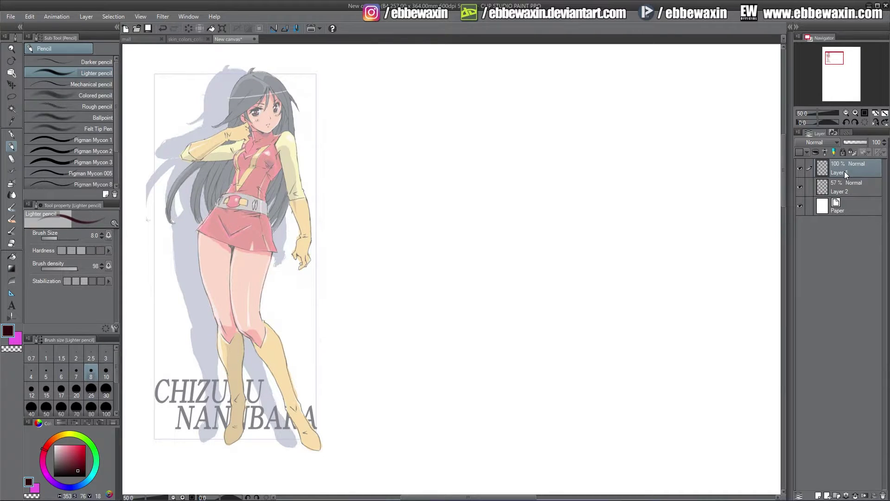
{"action": "mouse_move", "coordinate": [249, 119]}
{"action": "left_mouse_down"}
{"action": "mouse_move", "coordinate": [269, 134]}
{"action": "mouse_move", "coordinate": [282, 117]}
{"action": "left_mouse_up"}
{"action": "key", "text": "ctrl+z"}
{"action": "key", "text": "ctrl+z"}
{"action": "key", "text": "ctrl+z"}
{"action": "key", "text": "ctrl+z"}
Sketch the new figure's head, neck, shoulder line and hanging arm with its hand beside the reference
{"action": "mouse_move", "coordinate": [483, 87]}
{"action": "left_mouse_down"}
{"action": "mouse_move", "coordinate": [478, 120]}
{"action": "mouse_move", "coordinate": [487, 136]}
{"action": "mouse_move", "coordinate": [519, 107]}
{"action": "mouse_move", "coordinate": [499, 141]}
{"action": "mouse_move", "coordinate": [474, 151]}
{"action": "mouse_move", "coordinate": [530, 137]}
{"action": "mouse_move", "coordinate": [473, 151]}
{"action": "mouse_move", "coordinate": [482, 132]}
{"action": "mouse_move", "coordinate": [487, 152]}
{"action": "left_mouse_up"}
{"action": "mouse_move", "coordinate": [501, 148]}
{"action": "left_mouse_down"}
{"action": "mouse_move", "coordinate": [501, 138]}
{"action": "mouse_move", "coordinate": [515, 155]}
{"action": "mouse_move", "coordinate": [529, 139]}
{"action": "mouse_move", "coordinate": [530, 208]}
{"action": "left_mouse_up"}
{"action": "mouse_move", "coordinate": [533, 157]}
{"action": "left_mouse_down"}
{"action": "mouse_move", "coordinate": [542, 206]}
{"action": "mouse_move", "coordinate": [529, 216]}
{"action": "mouse_move", "coordinate": [540, 260]}
{"action": "left_mouse_up"}
{"action": "left_click_drag", "start_coordinate": [543, 222], "coordinate": [543, 258]}
{"action": "mouse_move", "coordinate": [538, 209]}
{"action": "left_mouse_down"}
{"action": "mouse_move", "coordinate": [548, 199]}
{"action": "mouse_move", "coordinate": [551, 263]}
{"action": "mouse_move", "coordinate": [534, 278]}
{"action": "mouse_move", "coordinate": [536, 285]}
{"action": "mouse_move", "coordinate": [547, 270]}
{"action": "mouse_move", "coordinate": [545, 293]}
{"action": "left_mouse_up"}
{"action": "left_click_drag", "start_coordinate": [549, 262], "coordinate": [549, 290]}
{"action": "left_click_drag", "start_coordinate": [552, 284], "coordinate": [547, 293]}
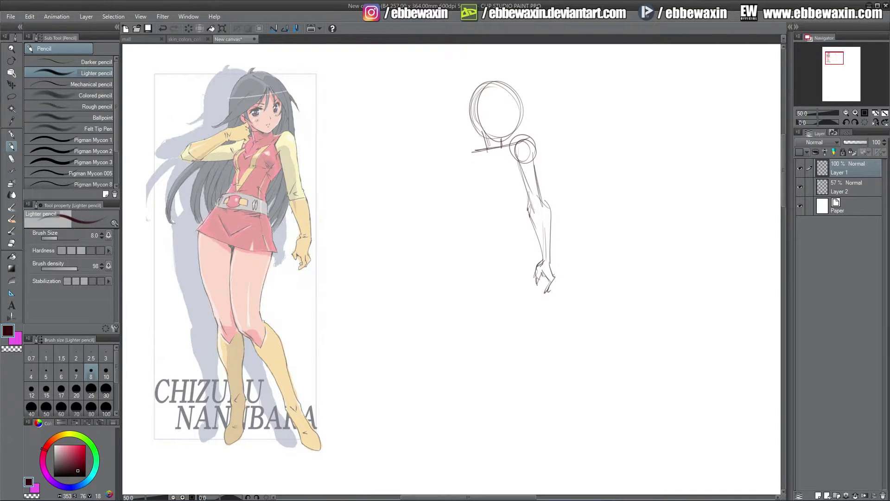
{"action": "left_click_drag", "start_coordinate": [550, 263], "coordinate": [556, 276]}
{"action": "left_click_drag", "start_coordinate": [557, 270], "coordinate": [550, 293]}
Sketch the figure's torso sides, waistline and angular pelvis below the shoulders
{"action": "left_click_drag", "start_coordinate": [519, 167], "coordinate": [499, 209]}
{"action": "left_click_drag", "start_coordinate": [473, 158], "coordinate": [469, 222]}
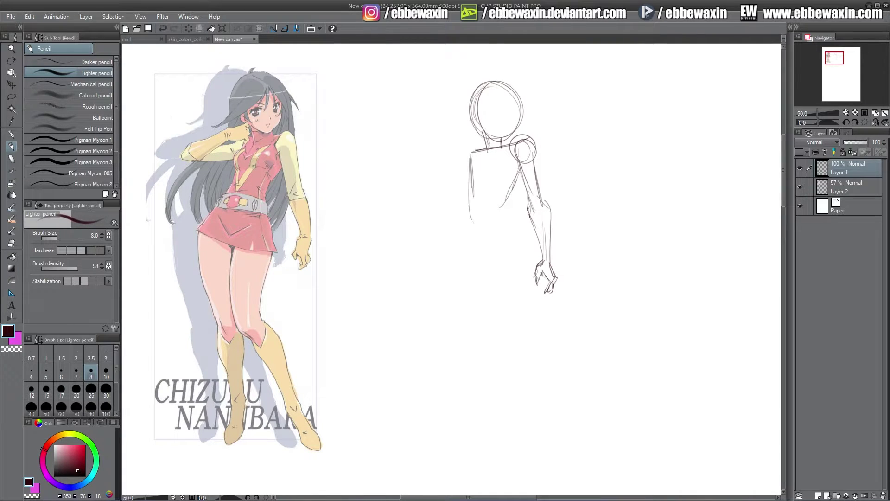
{"action": "left_click_drag", "start_coordinate": [472, 189], "coordinate": [474, 215]}
{"action": "left_click_drag", "start_coordinate": [474, 218], "coordinate": [505, 205]}
{"action": "mouse_move", "coordinate": [520, 165]}
{"action": "left_mouse_down"}
{"action": "mouse_move", "coordinate": [503, 217]}
{"action": "mouse_move", "coordinate": [468, 239]}
{"action": "left_mouse_up"}
{"action": "left_click_drag", "start_coordinate": [471, 208], "coordinate": [463, 246]}
{"action": "mouse_move", "coordinate": [466, 237]}
{"action": "left_mouse_down"}
{"action": "mouse_move", "coordinate": [463, 250]}
{"action": "mouse_move", "coordinate": [485, 261]}
{"action": "mouse_move", "coordinate": [517, 246]}
{"action": "left_mouse_up"}
{"action": "left_click_drag", "start_coordinate": [505, 205], "coordinate": [517, 242]}
{"action": "left_click_drag", "start_coordinate": [466, 213], "coordinate": [458, 247]}
{"action": "mouse_move", "coordinate": [469, 219]}
{"action": "left_mouse_down"}
{"action": "mouse_move", "coordinate": [455, 249]}
{"action": "mouse_move", "coordinate": [482, 264]}
{"action": "left_mouse_up"}
Sketch both thighs from the pelvis down to the knees and reinforce their contours
{"action": "mouse_move", "coordinate": [471, 255]}
{"action": "left_mouse_down"}
{"action": "mouse_move", "coordinate": [486, 264]}
{"action": "mouse_move", "coordinate": [458, 283]}
{"action": "mouse_move", "coordinate": [459, 314]}
{"action": "left_mouse_up"}
{"action": "left_click_drag", "start_coordinate": [454, 245], "coordinate": [465, 339]}
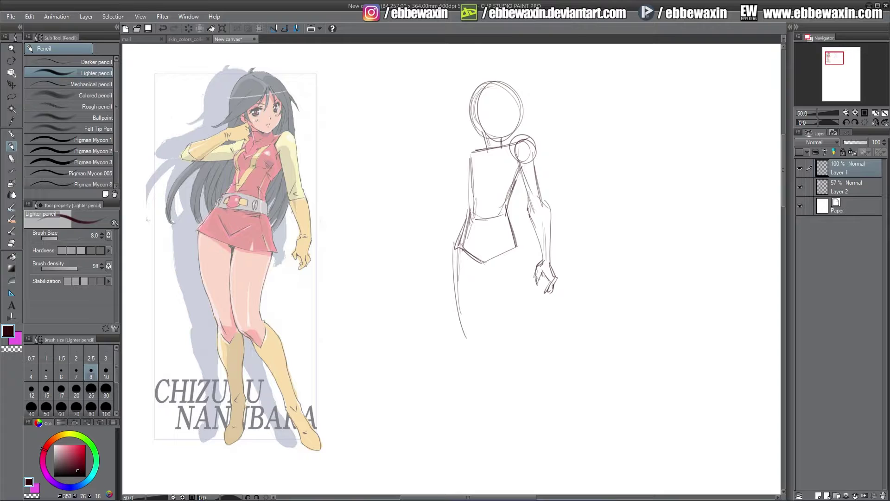
{"action": "mouse_move", "coordinate": [451, 263]}
{"action": "left_mouse_down"}
{"action": "mouse_move", "coordinate": [463, 335]}
{"action": "mouse_move", "coordinate": [472, 332]}
{"action": "left_mouse_up"}
{"action": "left_click_drag", "start_coordinate": [481, 253], "coordinate": [487, 324]}
{"action": "left_click_drag", "start_coordinate": [512, 246], "coordinate": [517, 305]}
{"action": "left_click_drag", "start_coordinate": [516, 245], "coordinate": [506, 330]}
{"action": "left_click_drag", "start_coordinate": [513, 295], "coordinate": [507, 307]}
{"action": "left_click_drag", "start_coordinate": [512, 300], "coordinate": [495, 331]}
{"action": "left_click_drag", "start_coordinate": [485, 244], "coordinate": [486, 323]}
{"action": "mouse_move", "coordinate": [482, 263]}
{"action": "left_mouse_down"}
{"action": "mouse_move", "coordinate": [487, 334]}
{"action": "mouse_move", "coordinate": [502, 327]}
{"action": "left_mouse_up"}
{"action": "left_click_drag", "start_coordinate": [521, 268], "coordinate": [503, 328]}
{"action": "left_click_drag", "start_coordinate": [519, 253], "coordinate": [521, 279]}
{"action": "left_click_drag", "start_coordinate": [515, 238], "coordinate": [520, 309]}
{"action": "left_click_drag", "start_coordinate": [519, 290], "coordinate": [505, 333]}
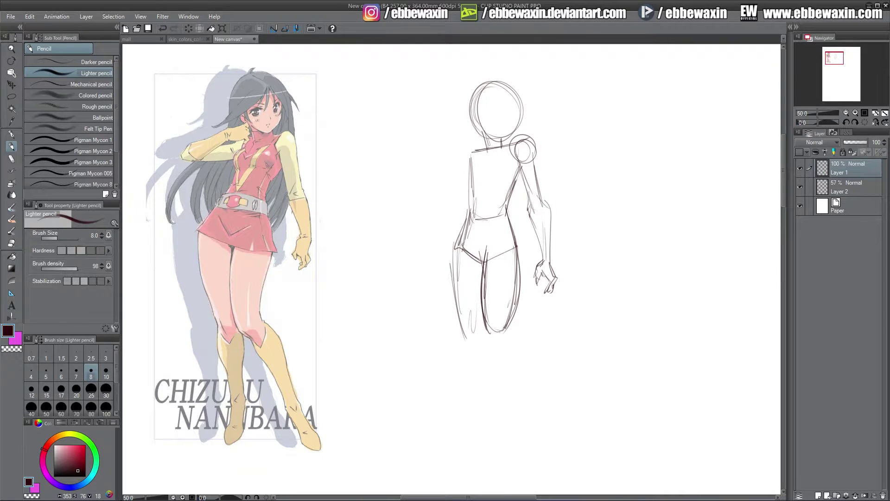
Sketch both lower legs with pointed feet, following the reference's stance
{"action": "mouse_move", "coordinate": [465, 224]}
{"action": "left_mouse_down"}
{"action": "mouse_move", "coordinate": [456, 266]}
{"action": "mouse_move", "coordinate": [471, 419]}
{"action": "left_mouse_up"}
{"action": "left_click_drag", "start_coordinate": [488, 327], "coordinate": [508, 357]}
{"action": "left_click_drag", "start_coordinate": [488, 331], "coordinate": [528, 404]}
{"action": "mouse_move", "coordinate": [510, 315]}
{"action": "left_mouse_down"}
{"action": "mouse_move", "coordinate": [522, 326]}
{"action": "mouse_move", "coordinate": [534, 398]}
{"action": "left_mouse_up"}
{"action": "mouse_move", "coordinate": [489, 331]}
{"action": "left_mouse_down"}
{"action": "mouse_move", "coordinate": [522, 380]}
{"action": "mouse_move", "coordinate": [531, 423]}
{"action": "mouse_move", "coordinate": [544, 436]}
{"action": "left_mouse_up"}
{"action": "left_click_drag", "start_coordinate": [532, 396], "coordinate": [548, 434]}
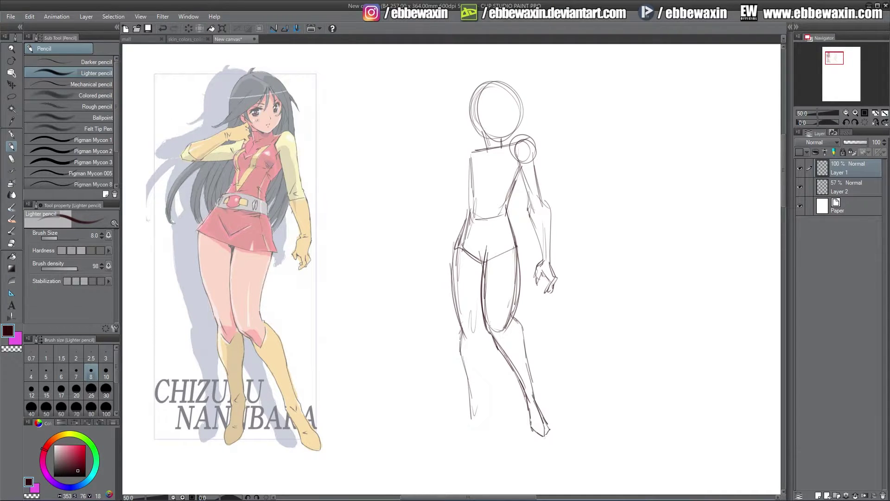
{"action": "mouse_move", "coordinate": [485, 328]}
{"action": "left_mouse_down"}
{"action": "mouse_move", "coordinate": [483, 402]}
{"action": "mouse_move", "coordinate": [467, 408]}
{"action": "mouse_move", "coordinate": [467, 444]}
{"action": "mouse_move", "coordinate": [486, 433]}
{"action": "mouse_move", "coordinate": [483, 394]}
{"action": "left_mouse_up"}
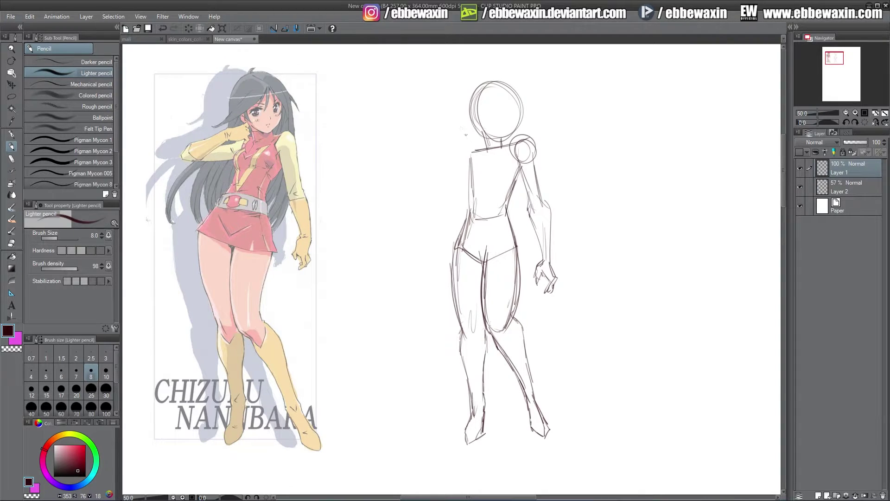
Sketch the other arm bent at the elbow, with its hand raised to the chin
{"action": "mouse_move", "coordinate": [469, 123]}
{"action": "left_mouse_down"}
{"action": "mouse_move", "coordinate": [459, 130]}
{"action": "mouse_move", "coordinate": [473, 134]}
{"action": "mouse_move", "coordinate": [458, 143]}
{"action": "mouse_move", "coordinate": [477, 135]}
{"action": "left_mouse_up"}
{"action": "mouse_move", "coordinate": [476, 135]}
{"action": "left_mouse_down"}
{"action": "mouse_move", "coordinate": [466, 120]}
{"action": "mouse_move", "coordinate": [453, 129]}
{"action": "mouse_move", "coordinate": [476, 126]}
{"action": "left_mouse_up"}
{"action": "left_click_drag", "start_coordinate": [470, 140], "coordinate": [478, 137]}
{"action": "mouse_move", "coordinate": [475, 131]}
{"action": "left_mouse_down"}
{"action": "mouse_move", "coordinate": [479, 140]}
{"action": "mouse_move", "coordinate": [431, 136]}
{"action": "mouse_move", "coordinate": [410, 157]}
{"action": "mouse_move", "coordinate": [439, 162]}
{"action": "mouse_move", "coordinate": [469, 135]}
{"action": "mouse_move", "coordinate": [462, 151]}
{"action": "mouse_move", "coordinate": [519, 136]}
{"action": "mouse_move", "coordinate": [531, 138]}
{"action": "mouse_move", "coordinate": [533, 162]}
{"action": "left_mouse_up"}
{"action": "mouse_move", "coordinate": [473, 153]}
{"action": "left_mouse_down"}
{"action": "mouse_move", "coordinate": [468, 183]}
{"action": "mouse_move", "coordinate": [497, 179]}
{"action": "mouse_move", "coordinate": [422, 165]}
{"action": "left_mouse_up"}
{"action": "left_click_drag", "start_coordinate": [422, 165], "coordinate": [464, 167]}
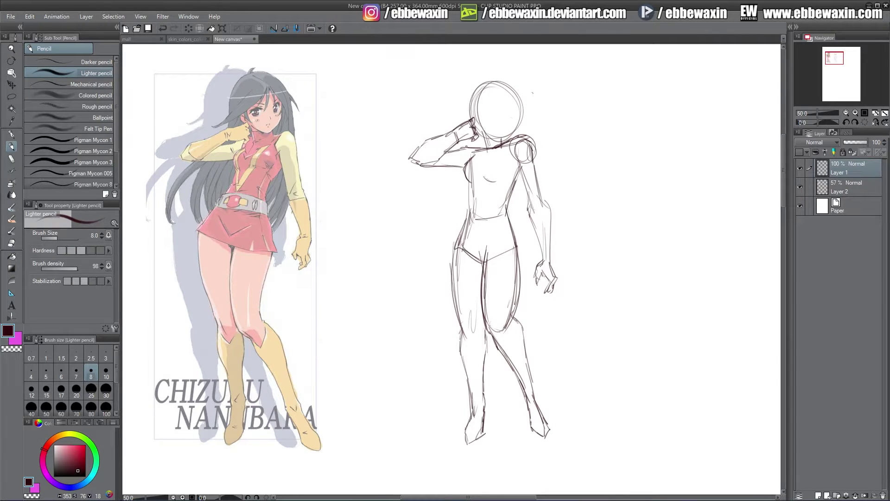
Draw the facial centre line and eye-level guide on the head and reinforce the face outline
{"action": "mouse_move", "coordinate": [495, 83]}
{"action": "left_mouse_down"}
{"action": "mouse_move", "coordinate": [499, 135]}
{"action": "mouse_move", "coordinate": [501, 116]}
{"action": "left_mouse_up"}
{"action": "mouse_move", "coordinate": [515, 83]}
{"action": "left_mouse_down"}
{"action": "mouse_move", "coordinate": [517, 132]}
{"action": "mouse_move", "coordinate": [501, 141]}
{"action": "mouse_move", "coordinate": [475, 122]}
{"action": "left_mouse_up"}
{"action": "left_click_drag", "start_coordinate": [485, 82], "coordinate": [471, 118]}
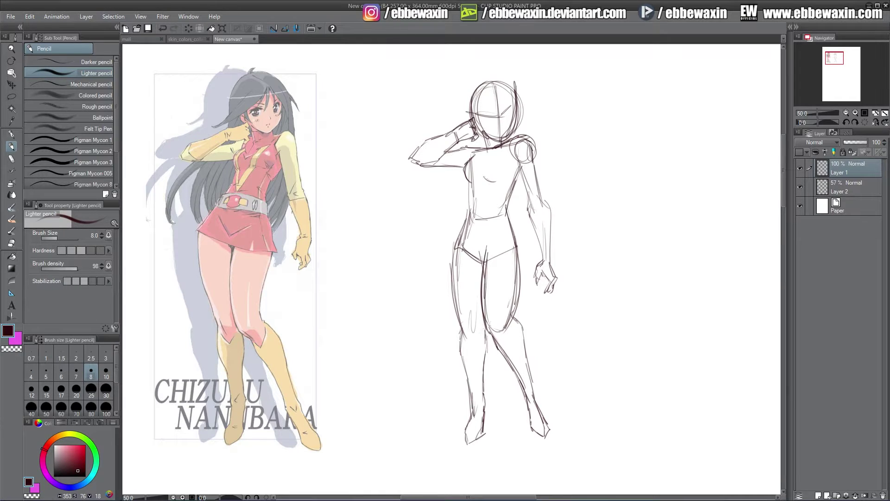
Draw a curved arrow from the reference to the sketch and long hair strands flowing back from the head
{"action": "mouse_move", "coordinate": [338, 124]}
{"action": "left_mouse_down"}
{"action": "mouse_move", "coordinate": [427, 112]}
{"action": "mouse_move", "coordinate": [408, 115]}
{"action": "left_mouse_up"}
{"action": "mouse_move", "coordinate": [461, 99]}
{"action": "left_mouse_down"}
{"action": "mouse_move", "coordinate": [463, 88]}
{"action": "mouse_move", "coordinate": [332, 203]}
{"action": "left_mouse_up"}
{"action": "left_click_drag", "start_coordinate": [385, 162], "coordinate": [347, 216]}
{"action": "left_click_drag", "start_coordinate": [384, 194], "coordinate": [348, 260]}
{"action": "left_click_drag", "start_coordinate": [393, 186], "coordinate": [369, 211]}
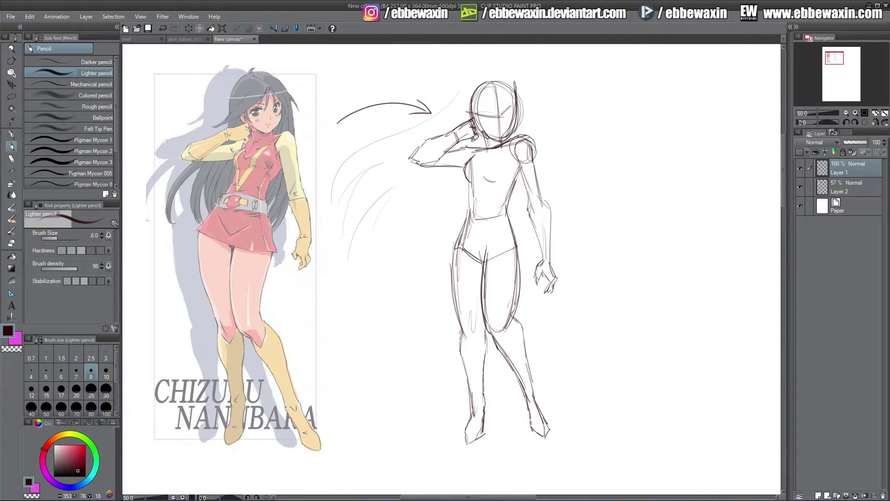
{"action": "mouse_move", "coordinate": [452, 100]}
{"action": "left_mouse_down"}
{"action": "mouse_move", "coordinate": [507, 74]}
{"action": "mouse_move", "coordinate": [524, 115]}
{"action": "left_mouse_up"}
{"action": "left_click_drag", "start_coordinate": [488, 78], "coordinate": [514, 84]}
{"action": "left_click_drag", "start_coordinate": [518, 95], "coordinate": [521, 111]}
{"action": "left_click_drag", "start_coordinate": [453, 225], "coordinate": [400, 311]}
{"action": "left_click_drag", "start_coordinate": [437, 209], "coordinate": [400, 286]}
{"action": "left_click_drag", "start_coordinate": [388, 191], "coordinate": [375, 306]}
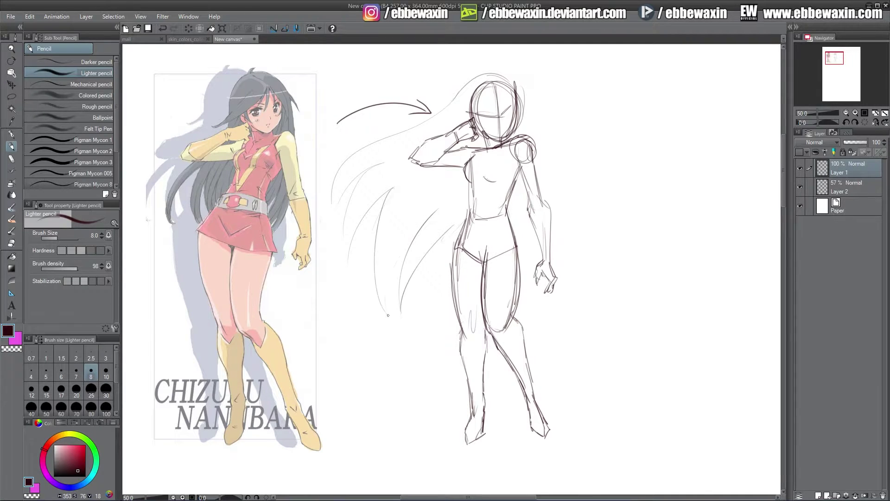
{"action": "left_click_drag", "start_coordinate": [423, 229], "coordinate": [384, 298]}
Darken the chest contours and the outline of the shoulder and hanging upper arm
{"action": "mouse_move", "coordinate": [472, 157]}
{"action": "left_mouse_down"}
{"action": "mouse_move", "coordinate": [458, 189]}
{"action": "mouse_move", "coordinate": [493, 182]}
{"action": "mouse_move", "coordinate": [483, 188]}
{"action": "left_mouse_up"}
{"action": "mouse_move", "coordinate": [482, 181]}
{"action": "left_mouse_down"}
{"action": "mouse_move", "coordinate": [509, 184]}
{"action": "mouse_move", "coordinate": [505, 212]}
{"action": "left_mouse_up"}
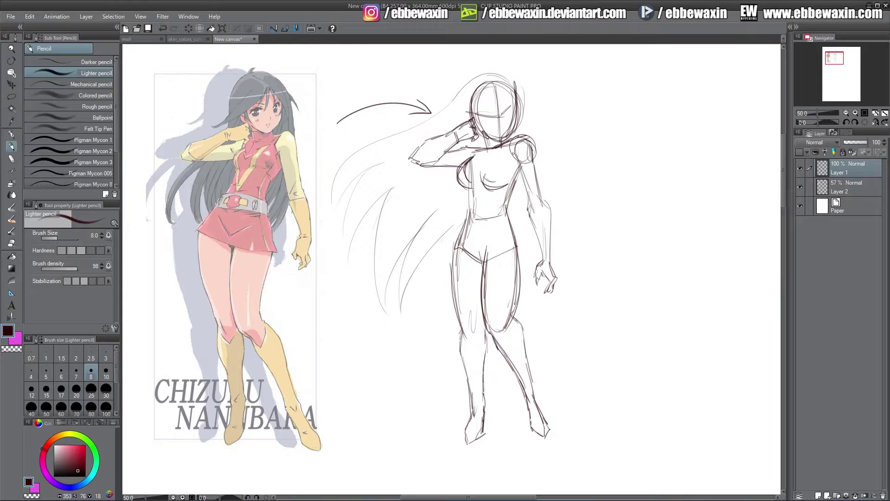
{"action": "mouse_move", "coordinate": [512, 154]}
{"action": "left_mouse_down"}
{"action": "mouse_move", "coordinate": [528, 197]}
{"action": "mouse_move", "coordinate": [537, 183]}
{"action": "mouse_move", "coordinate": [541, 195]}
{"action": "left_mouse_up"}
Lighten the face guide lines with the Soft eraser at size 30, then pencil in the eyes and fringe
{"action": "left_click", "coordinate": [12, 243]}
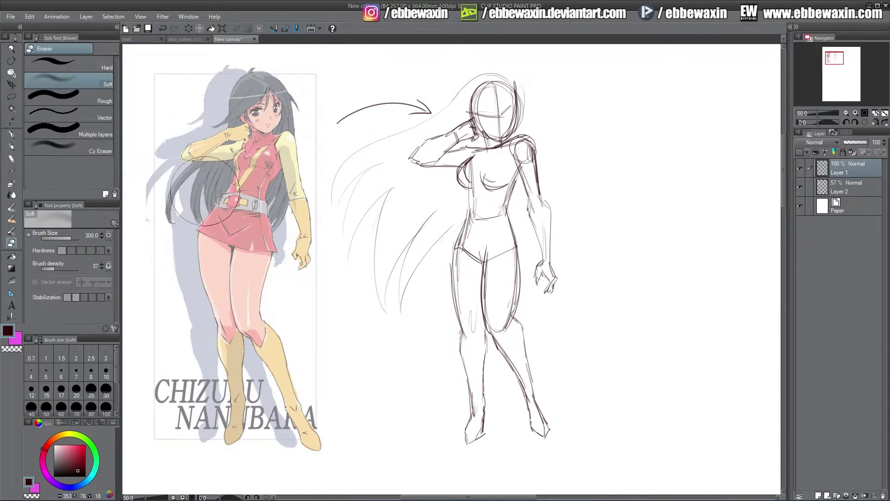
{"action": "left_click", "coordinate": [106, 392]}
{"action": "left_click_drag", "start_coordinate": [510, 105], "coordinate": [500, 117]}
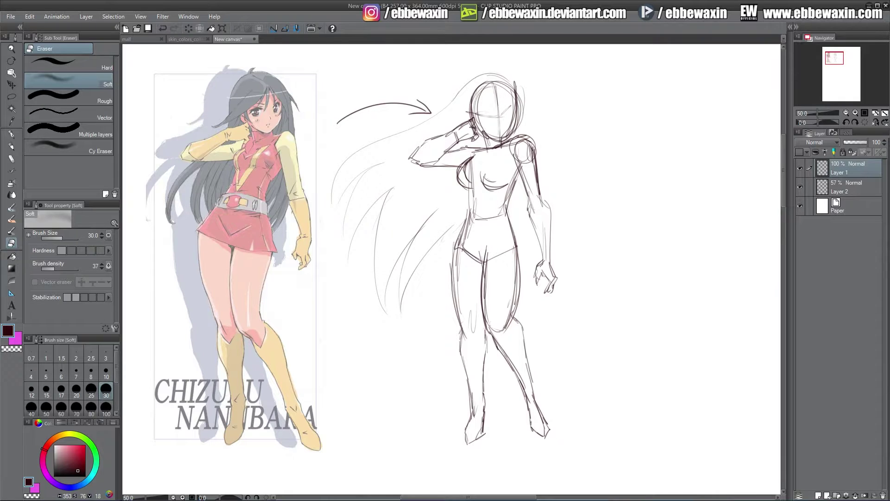
{"action": "left_click", "coordinate": [11, 147]}
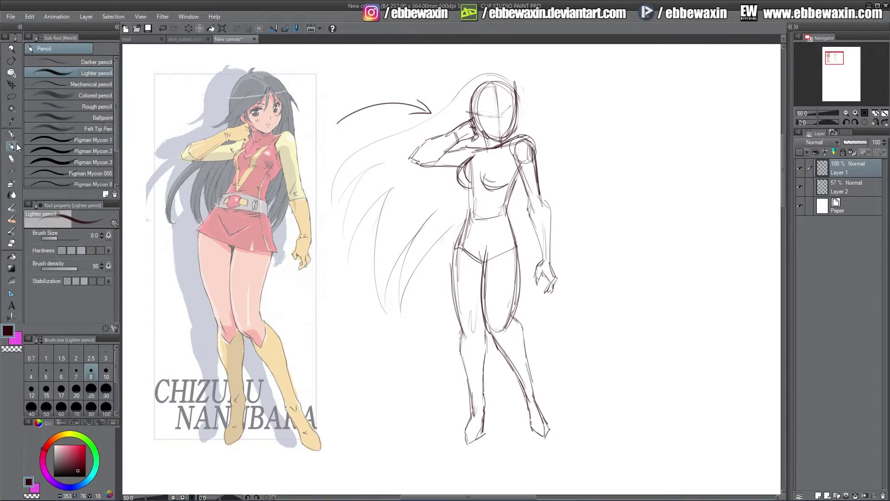
{"action": "mouse_move", "coordinate": [498, 92]}
{"action": "left_mouse_down"}
{"action": "mouse_move", "coordinate": [448, 124]}
{"action": "mouse_move", "coordinate": [510, 117]}
{"action": "mouse_move", "coordinate": [484, 115]}
{"action": "mouse_move", "coordinate": [506, 110]}
{"action": "left_mouse_up"}
Add a belt around the figure's hips and a strapped holster on the outer thigh
{"action": "mouse_move", "coordinate": [460, 230]}
{"action": "left_mouse_down"}
{"action": "mouse_move", "coordinate": [480, 237]}
{"action": "mouse_move", "coordinate": [485, 219]}
{"action": "mouse_move", "coordinate": [519, 213]}
{"action": "left_mouse_up"}
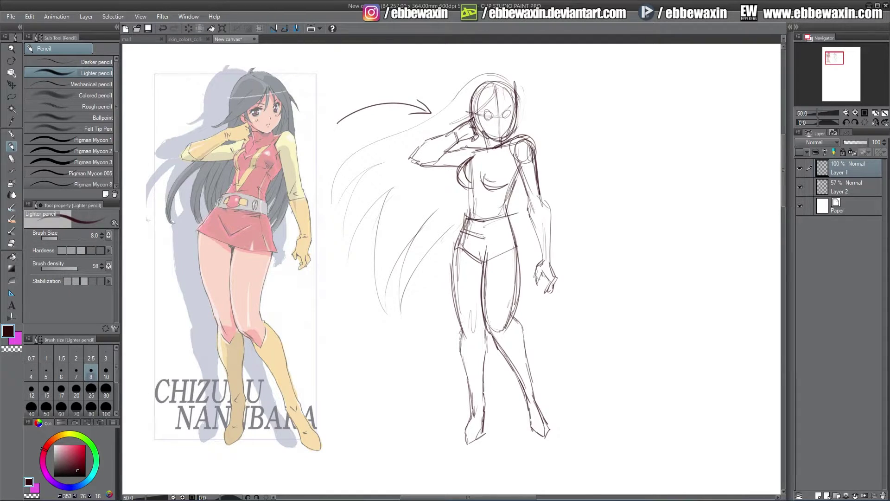
{"action": "left_click_drag", "start_coordinate": [483, 238], "coordinate": [515, 228]}
{"action": "left_click_drag", "start_coordinate": [513, 212], "coordinate": [512, 226]}
{"action": "mouse_move", "coordinate": [485, 284]}
{"action": "left_mouse_down"}
{"action": "mouse_move", "coordinate": [522, 291]}
{"action": "mouse_move", "coordinate": [524, 281]}
{"action": "mouse_move", "coordinate": [504, 283]}
{"action": "left_mouse_up"}
{"action": "mouse_move", "coordinate": [518, 266]}
{"action": "left_mouse_down"}
{"action": "mouse_move", "coordinate": [517, 298]}
{"action": "mouse_move", "coordinate": [525, 295]}
{"action": "left_mouse_up"}
{"action": "left_click_drag", "start_coordinate": [528, 264], "coordinate": [523, 298]}
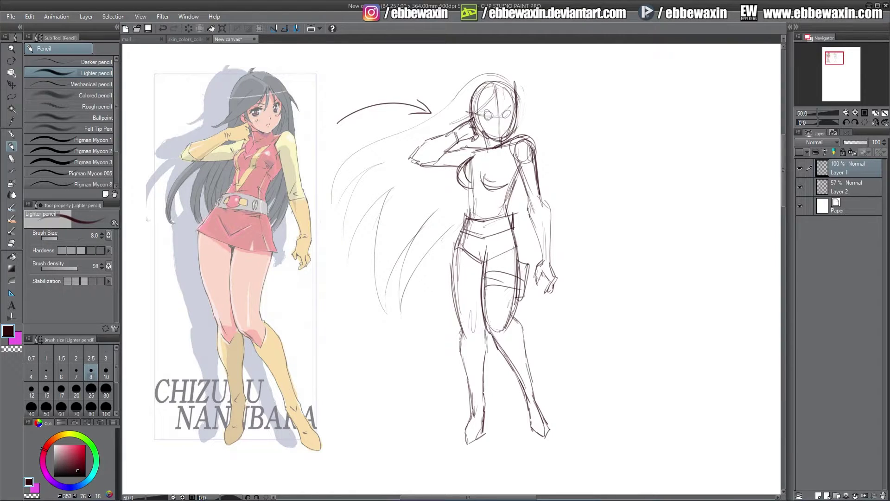
Draw wide boot cuffs just below both of the figure's knees
{"action": "left_click_drag", "start_coordinate": [499, 351], "coordinate": [527, 336]}
{"action": "left_click_drag", "start_coordinate": [455, 344], "coordinate": [482, 350]}
{"action": "mouse_move", "coordinate": [461, 344]}
{"action": "left_mouse_down"}
{"action": "mouse_move", "coordinate": [485, 349]}
{"action": "mouse_move", "coordinate": [459, 372]}
{"action": "mouse_move", "coordinate": [465, 342]}
{"action": "left_mouse_up"}
{"action": "left_click_drag", "start_coordinate": [459, 366], "coordinate": [492, 367]}
{"action": "mouse_move", "coordinate": [488, 339]}
{"action": "left_mouse_down"}
{"action": "mouse_move", "coordinate": [491, 367]}
{"action": "mouse_move", "coordinate": [498, 347]}
{"action": "mouse_move", "coordinate": [505, 367]}
{"action": "mouse_move", "coordinate": [532, 349]}
{"action": "mouse_move", "coordinate": [526, 326]}
{"action": "left_mouse_up"}
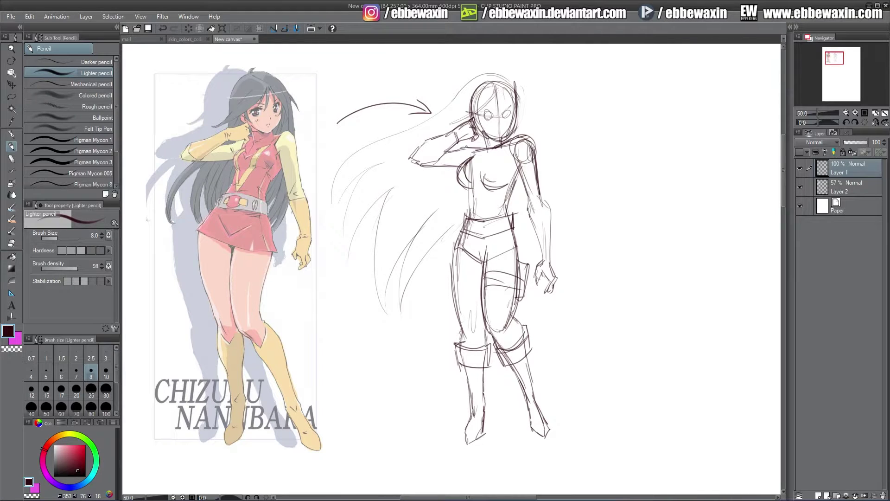
{"action": "mouse_move", "coordinate": [253, 121]}
{"action": "left_mouse_down"}
{"action": "mouse_move", "coordinate": [274, 137]}
{"action": "mouse_move", "coordinate": [287, 128]}
{"action": "left_mouse_up"}
{"action": "key", "text": "ctrl+z"}
{"action": "key", "text": "ctrl+z"}
{"action": "key", "text": "ctrl+z"}
{"action": "key", "text": "ctrl+z"}
{"action": "key", "text": "ctrl+z"}
Sketch a simple standing person's head, torso and arms on the blank canvas area below the first sketch
{"action": "left_click", "coordinate": [833, 62]}
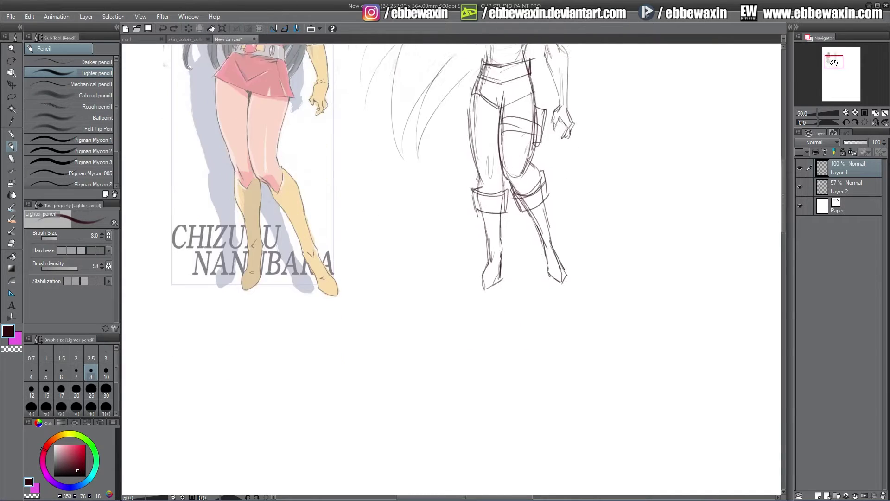
{"action": "left_click_drag", "start_coordinate": [833, 62], "coordinate": [833, 71]}
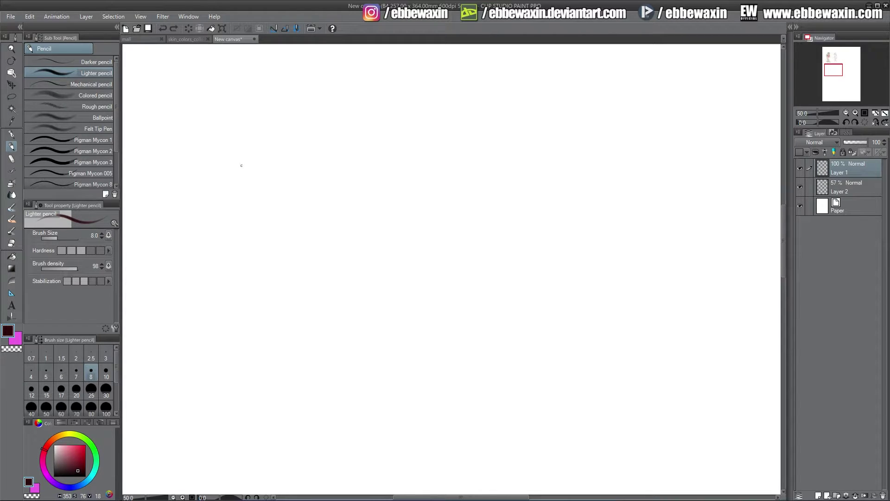
{"action": "mouse_move", "coordinate": [240, 156]}
{"action": "left_mouse_down"}
{"action": "mouse_move", "coordinate": [248, 188]}
{"action": "mouse_move", "coordinate": [262, 195]}
{"action": "mouse_move", "coordinate": [233, 191]}
{"action": "mouse_move", "coordinate": [230, 231]}
{"action": "left_mouse_up"}
{"action": "left_click_drag", "start_coordinate": [231, 190], "coordinate": [229, 258]}
{"action": "mouse_move", "coordinate": [230, 234]}
{"action": "left_mouse_down"}
{"action": "mouse_move", "coordinate": [229, 258]}
{"action": "mouse_move", "coordinate": [262, 259]}
{"action": "left_mouse_up"}
{"action": "left_click_drag", "start_coordinate": [261, 202], "coordinate": [259, 257]}
{"action": "mouse_move", "coordinate": [226, 189]}
{"action": "left_mouse_down"}
{"action": "mouse_move", "coordinate": [200, 239]}
{"action": "mouse_move", "coordinate": [225, 209]}
{"action": "mouse_move", "coordinate": [277, 244]}
{"action": "left_mouse_up"}
Sketch the standing person's two spread legs down from the waist
{"action": "mouse_move", "coordinate": [264, 217]}
{"action": "left_mouse_down"}
{"action": "mouse_move", "coordinate": [269, 251]}
{"action": "mouse_move", "coordinate": [209, 323]}
{"action": "left_mouse_up"}
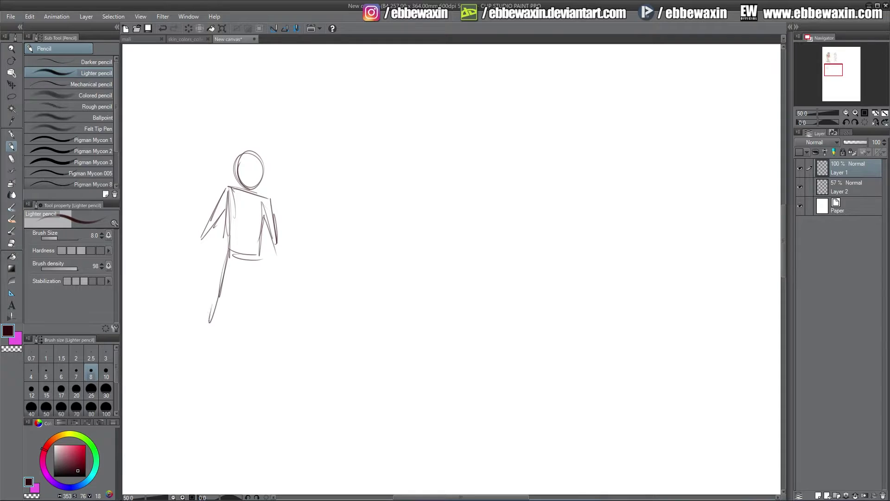
{"action": "left_click_drag", "start_coordinate": [227, 254], "coordinate": [209, 331]}
{"action": "mouse_move", "coordinate": [231, 278]}
{"action": "left_mouse_down"}
{"action": "mouse_move", "coordinate": [203, 352]}
{"action": "mouse_move", "coordinate": [207, 347]}
{"action": "left_mouse_up"}
{"action": "left_click_drag", "start_coordinate": [224, 303], "coordinate": [244, 269]}
{"action": "left_click_drag", "start_coordinate": [234, 276], "coordinate": [256, 273]}
{"action": "mouse_move", "coordinate": [258, 255]}
{"action": "left_mouse_down"}
{"action": "mouse_move", "coordinate": [262, 273]}
{"action": "mouse_move", "coordinate": [266, 311]}
{"action": "left_mouse_up"}
{"action": "left_click_drag", "start_coordinate": [259, 234], "coordinate": [271, 317]}
{"action": "left_click_drag", "start_coordinate": [264, 253], "coordinate": [270, 337]}
{"action": "left_click_drag", "start_coordinate": [244, 268], "coordinate": [274, 348]}
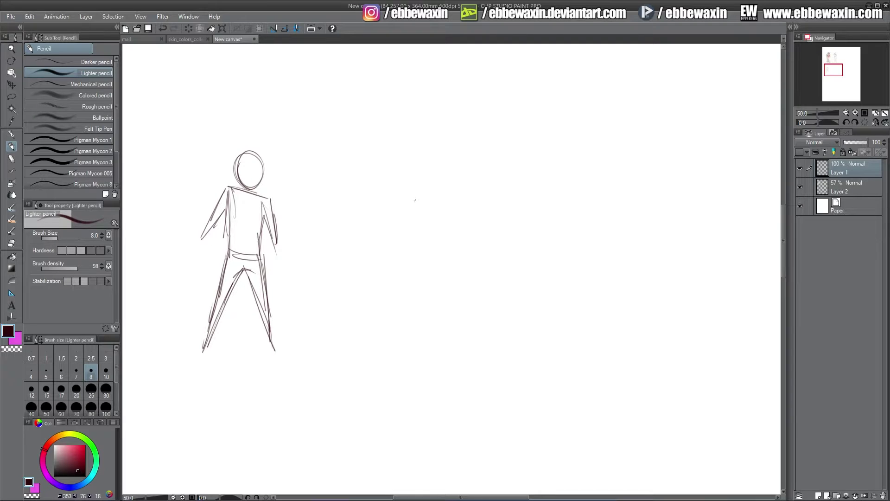
Draw a camera on a tripod facing the person, with short rays in front of its lens
{"action": "left_click_drag", "start_coordinate": [402, 194], "coordinate": [404, 230]}
{"action": "mouse_move", "coordinate": [400, 192]}
{"action": "left_mouse_down"}
{"action": "mouse_move", "coordinate": [425, 191]}
{"action": "mouse_move", "coordinate": [424, 230]}
{"action": "left_mouse_up"}
{"action": "left_click_drag", "start_coordinate": [398, 231], "coordinate": [423, 228]}
{"action": "left_click_drag", "start_coordinate": [423, 190], "coordinate": [424, 231]}
{"action": "mouse_move", "coordinate": [402, 193]}
{"action": "left_mouse_down"}
{"action": "mouse_move", "coordinate": [402, 230]}
{"action": "mouse_move", "coordinate": [403, 202]}
{"action": "mouse_move", "coordinate": [396, 223]}
{"action": "left_mouse_up"}
{"action": "left_click_drag", "start_coordinate": [390, 196], "coordinate": [384, 198]}
{"action": "mouse_move", "coordinate": [384, 198]}
{"action": "left_mouse_down"}
{"action": "mouse_move", "coordinate": [395, 223]}
{"action": "mouse_move", "coordinate": [358, 191]}
{"action": "left_mouse_up"}
{"action": "mouse_move", "coordinate": [374, 209]}
{"action": "left_mouse_down"}
{"action": "mouse_move", "coordinate": [359, 192]}
{"action": "mouse_move", "coordinate": [360, 218]}
{"action": "left_mouse_up"}
{"action": "left_click_drag", "start_coordinate": [371, 225], "coordinate": [354, 232]}
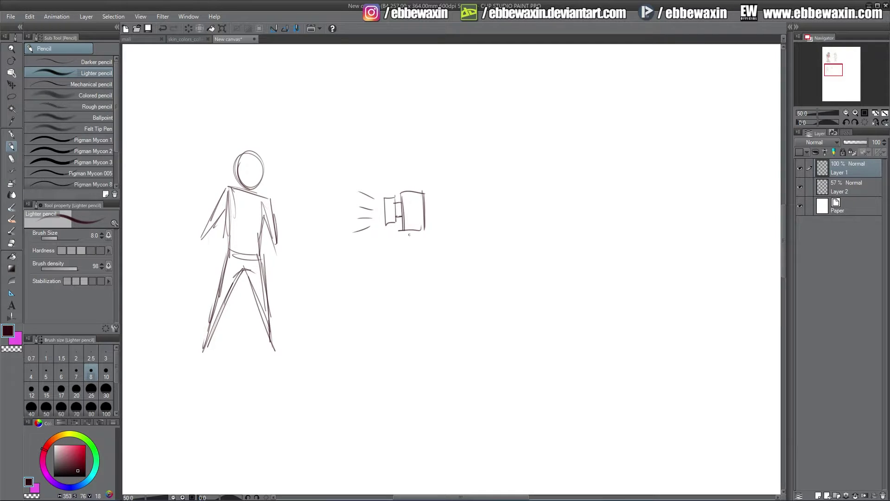
{"action": "mouse_move", "coordinate": [408, 232]}
{"action": "left_mouse_down"}
{"action": "mouse_move", "coordinate": [392, 317]}
{"action": "mouse_move", "coordinate": [417, 318]}
{"action": "left_mouse_up"}
{"action": "left_click_drag", "start_coordinate": [411, 230], "coordinate": [442, 317]}
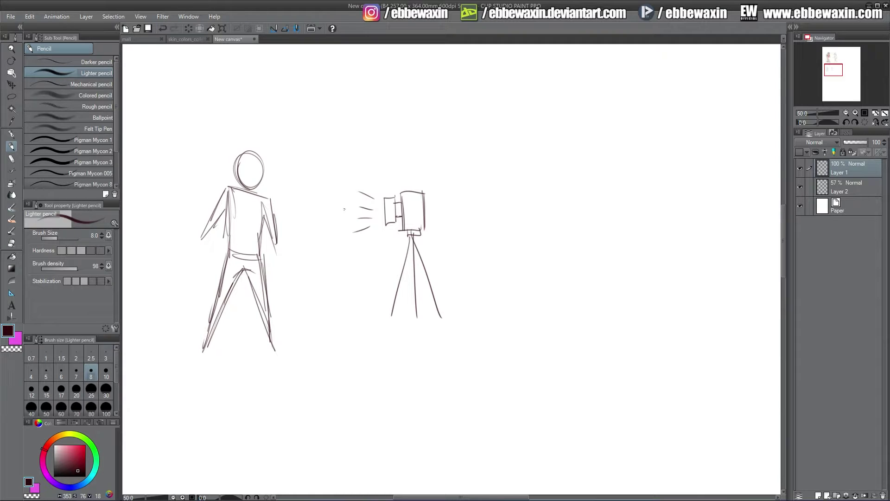
Draw a straight arrow from the camera to the person and a curved arrow leading away behind the camera
{"action": "left_click_drag", "start_coordinate": [344, 209], "coordinate": [304, 204]}
{"action": "left_click_drag", "start_coordinate": [444, 204], "coordinate": [515, 204]}
{"action": "left_click_drag", "start_coordinate": [506, 190], "coordinate": [516, 205]}
Draw a tilted picture frame beyond the curved arrow, containing the person's head, shoulders and upper arms
{"action": "left_click_drag", "start_coordinate": [543, 178], "coordinate": [548, 254]}
{"action": "mouse_move", "coordinate": [538, 178]}
{"action": "left_mouse_down"}
{"action": "mouse_move", "coordinate": [580, 172]}
{"action": "mouse_move", "coordinate": [644, 162]}
{"action": "left_mouse_up"}
{"action": "left_click_drag", "start_coordinate": [546, 253], "coordinate": [650, 240]}
{"action": "left_click_drag", "start_coordinate": [643, 160], "coordinate": [649, 243]}
{"action": "mouse_move", "coordinate": [589, 186]}
{"action": "left_mouse_down"}
{"action": "mouse_move", "coordinate": [579, 215]}
{"action": "mouse_move", "coordinate": [598, 197]}
{"action": "mouse_move", "coordinate": [585, 185]}
{"action": "left_mouse_up"}
{"action": "mouse_move", "coordinate": [573, 227]}
{"action": "left_mouse_down"}
{"action": "mouse_move", "coordinate": [604, 212]}
{"action": "mouse_move", "coordinate": [630, 246]}
{"action": "left_mouse_up"}
{"action": "left_click_drag", "start_coordinate": [572, 227], "coordinate": [569, 250]}
{"action": "mouse_move", "coordinate": [573, 250]}
{"action": "left_mouse_down"}
{"action": "mouse_move", "coordinate": [576, 237]}
{"action": "mouse_move", "coordinate": [578, 248]}
{"action": "mouse_move", "coordinate": [614, 244]}
{"action": "left_mouse_up"}
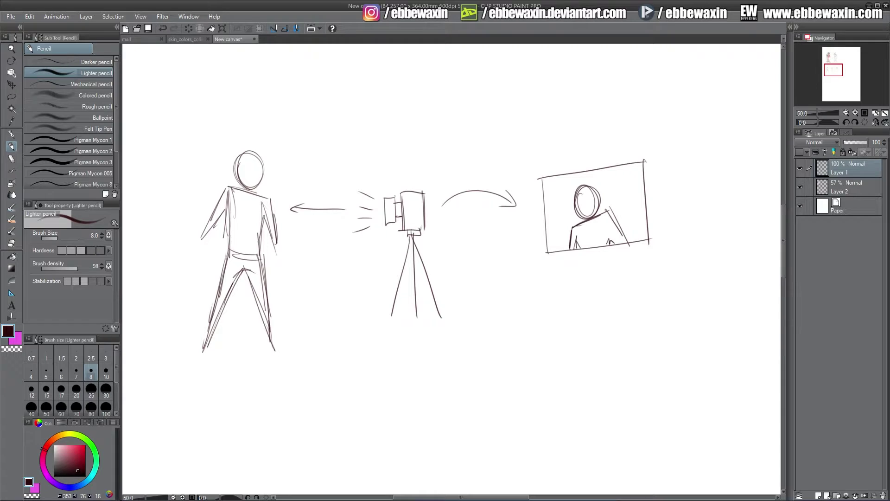
Touch up the head inside the picture frame and reinforce the arrowhead pointing at the standing person
{"action": "mouse_move", "coordinate": [582, 190]}
{"action": "left_mouse_down"}
{"action": "mouse_move", "coordinate": [586, 218]}
{"action": "mouse_move", "coordinate": [594, 200]}
{"action": "left_mouse_up"}
{"action": "left_click_drag", "start_coordinate": [303, 202], "coordinate": [291, 208]}
{"action": "left_click_drag", "start_coordinate": [291, 208], "coordinate": [301, 214]}
Sketch a new front-facing mannequin's head, neck, shoulder joints and rounded chest in the empty area below the camera diagram
{"action": "left_click_drag", "start_coordinate": [837, 69], "coordinate": [836, 78]}
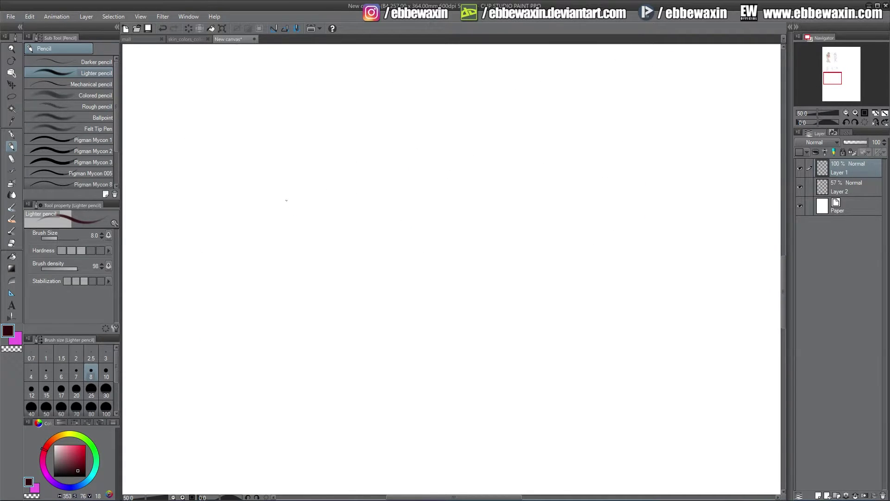
{"action": "mouse_move", "coordinate": [246, 146]}
{"action": "left_mouse_down"}
{"action": "mouse_move", "coordinate": [251, 184]}
{"action": "mouse_move", "coordinate": [227, 174]}
{"action": "mouse_move", "coordinate": [239, 139]}
{"action": "mouse_move", "coordinate": [237, 190]}
{"action": "mouse_move", "coordinate": [252, 205]}
{"action": "mouse_move", "coordinate": [222, 249]}
{"action": "left_mouse_up"}
{"action": "mouse_move", "coordinate": [218, 209]}
{"action": "left_mouse_down"}
{"action": "mouse_move", "coordinate": [287, 211]}
{"action": "mouse_move", "coordinate": [278, 253]}
{"action": "mouse_move", "coordinate": [228, 251]}
{"action": "mouse_move", "coordinate": [272, 250]}
{"action": "left_mouse_up"}
{"action": "left_click_drag", "start_coordinate": [286, 212], "coordinate": [279, 245]}
{"action": "mouse_move", "coordinate": [284, 211]}
{"action": "left_mouse_down"}
{"action": "mouse_move", "coordinate": [293, 232]}
{"action": "mouse_move", "coordinate": [278, 218]}
{"action": "left_mouse_up"}
{"action": "left_click_drag", "start_coordinate": [217, 209], "coordinate": [231, 299]}
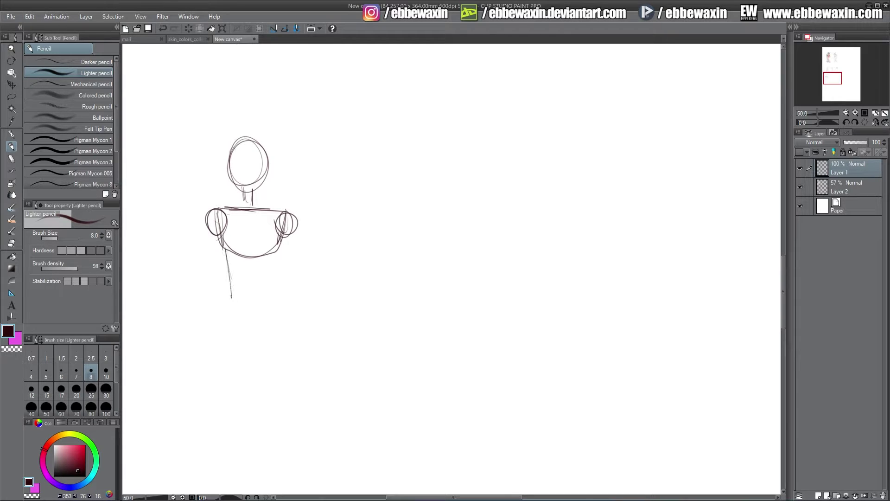
Draw the mannequin's waist tapering from the chest and a pointed pelvis beneath it
{"action": "mouse_move", "coordinate": [226, 249]}
{"action": "left_mouse_down"}
{"action": "mouse_move", "coordinate": [241, 304]}
{"action": "mouse_move", "coordinate": [267, 299]}
{"action": "left_mouse_up"}
{"action": "left_click_drag", "start_coordinate": [280, 247], "coordinate": [273, 304]}
{"action": "mouse_move", "coordinate": [273, 304]}
{"action": "left_mouse_down"}
{"action": "mouse_move", "coordinate": [237, 301]}
{"action": "mouse_move", "coordinate": [228, 318]}
{"action": "mouse_move", "coordinate": [250, 335]}
{"action": "mouse_move", "coordinate": [278, 313]}
{"action": "left_mouse_up"}
{"action": "left_click_drag", "start_coordinate": [275, 304], "coordinate": [273, 320]}
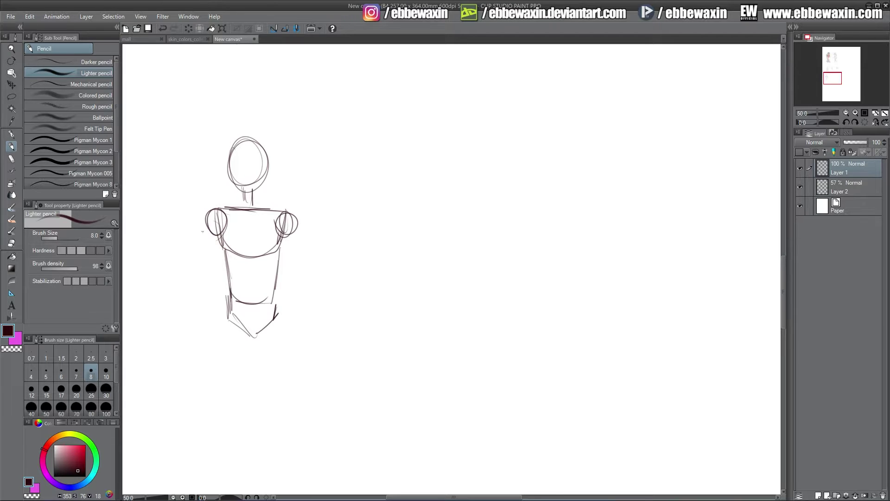
Draw both upper arms angled slightly outward from the shoulder joints, ending in circular elbows
{"action": "left_click_drag", "start_coordinate": [206, 220], "coordinate": [192, 284]}
{"action": "mouse_move", "coordinate": [219, 240]}
{"action": "left_mouse_down"}
{"action": "mouse_move", "coordinate": [205, 285]}
{"action": "mouse_move", "coordinate": [191, 290]}
{"action": "mouse_move", "coordinate": [204, 279]}
{"action": "left_mouse_up"}
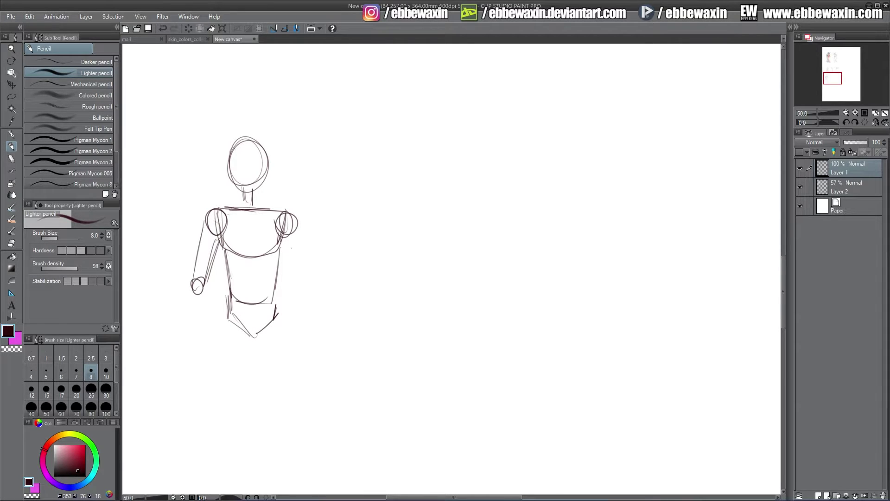
{"action": "mouse_move", "coordinate": [282, 230]}
{"action": "left_mouse_down"}
{"action": "mouse_move", "coordinate": [295, 278]}
{"action": "mouse_move", "coordinate": [308, 278]}
{"action": "left_mouse_up"}
{"action": "mouse_move", "coordinate": [302, 276]}
{"action": "left_mouse_down"}
{"action": "mouse_move", "coordinate": [299, 290]}
{"action": "mouse_move", "coordinate": [309, 278]}
{"action": "left_mouse_up"}
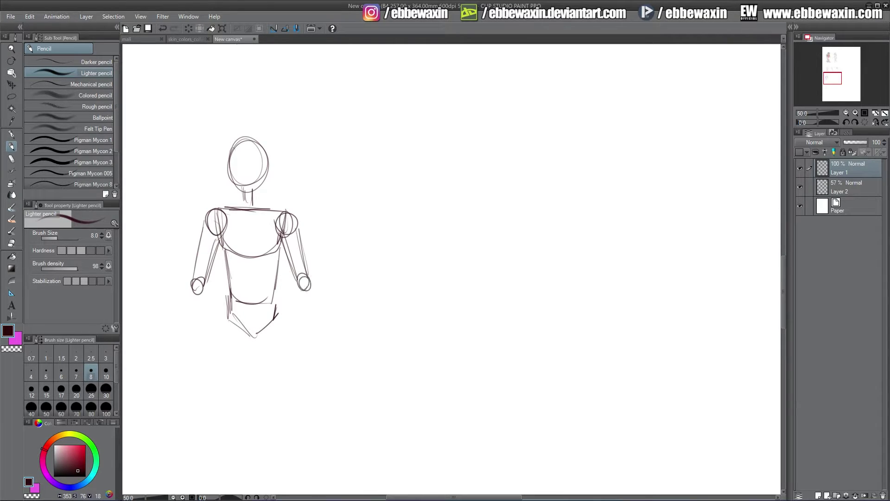
Add the mannequin's forearms, circular wrist joints and simple block-shaped hands hanging at its sides
{"action": "mouse_move", "coordinate": [191, 287]}
{"action": "left_mouse_down"}
{"action": "mouse_move", "coordinate": [185, 340]}
{"action": "mouse_move", "coordinate": [198, 338]}
{"action": "mouse_move", "coordinate": [206, 292]}
{"action": "left_mouse_up"}
{"action": "left_click_drag", "start_coordinate": [299, 291], "coordinate": [313, 336]}
{"action": "left_click_drag", "start_coordinate": [306, 337], "coordinate": [318, 337]}
{"action": "left_click_drag", "start_coordinate": [316, 284], "coordinate": [317, 326]}
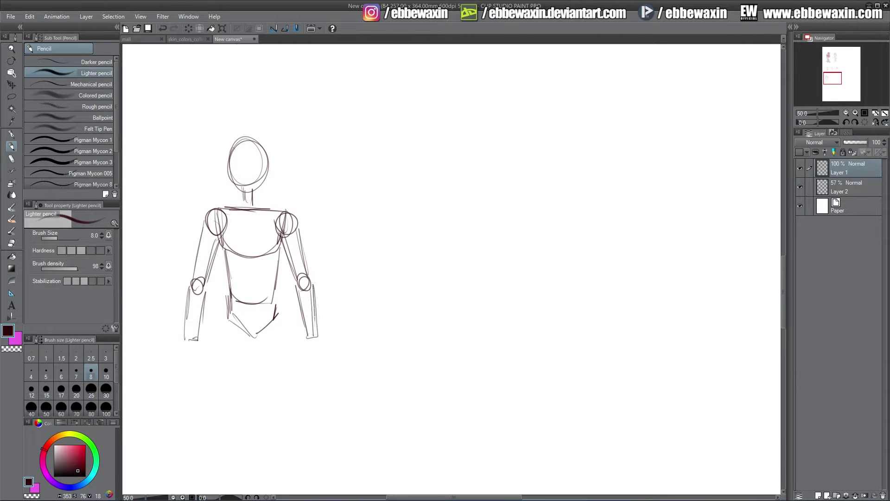
{"action": "left_click_drag", "start_coordinate": [192, 336], "coordinate": [193, 336]}
{"action": "left_click_drag", "start_coordinate": [309, 333], "coordinate": [308, 334]}
{"action": "mouse_move", "coordinate": [190, 345]}
{"action": "left_mouse_down"}
{"action": "mouse_move", "coordinate": [180, 371]}
{"action": "mouse_move", "coordinate": [199, 374]}
{"action": "left_mouse_up"}
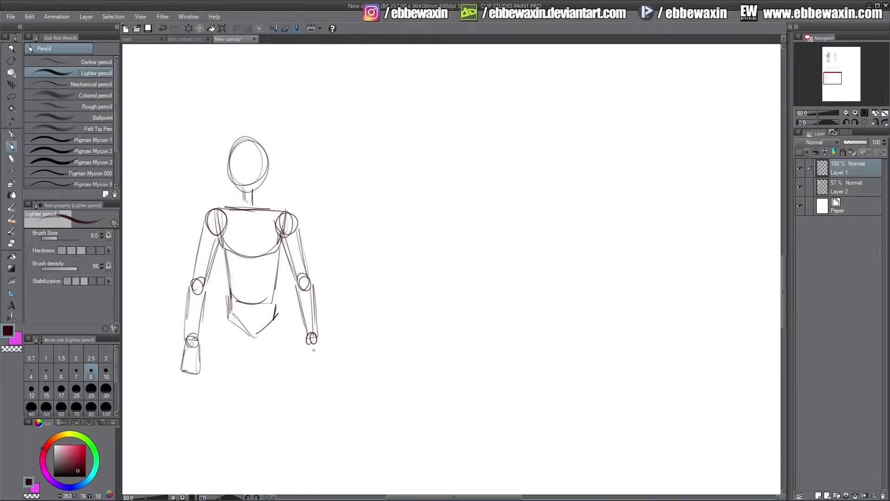
{"action": "mouse_move", "coordinate": [307, 342]}
{"action": "left_mouse_down"}
{"action": "mouse_move", "coordinate": [303, 362]}
{"action": "mouse_move", "coordinate": [321, 363]}
{"action": "left_mouse_up"}
{"action": "left_click_drag", "start_coordinate": [309, 366], "coordinate": [321, 365]}
Reinforce the mannequin's waist and chest curves, neck and jaw outline
{"action": "mouse_move", "coordinate": [227, 296]}
{"action": "left_mouse_down"}
{"action": "mouse_move", "coordinate": [226, 317]}
{"action": "mouse_move", "coordinate": [252, 303]}
{"action": "left_mouse_up"}
{"action": "left_click_drag", "start_coordinate": [227, 246], "coordinate": [267, 260]}
{"action": "left_click_drag", "start_coordinate": [242, 189], "coordinate": [242, 211]}
{"action": "left_click_drag", "start_coordinate": [242, 191], "coordinate": [251, 207]}
{"action": "left_click_drag", "start_coordinate": [263, 171], "coordinate": [249, 196]}
{"action": "left_click_drag", "start_coordinate": [250, 196], "coordinate": [234, 190]}
{"action": "left_click_drag", "start_coordinate": [231, 156], "coordinate": [232, 190]}
Draw the mannequin's circular hip joints and two tapered thighs ending at the knees
{"action": "mouse_move", "coordinate": [227, 298]}
{"action": "left_mouse_down"}
{"action": "mouse_move", "coordinate": [225, 313]}
{"action": "mouse_move", "coordinate": [255, 332]}
{"action": "mouse_move", "coordinate": [277, 311]}
{"action": "left_mouse_up"}
{"action": "mouse_move", "coordinate": [278, 292]}
{"action": "left_mouse_down"}
{"action": "mouse_move", "coordinate": [276, 316]}
{"action": "mouse_move", "coordinate": [232, 314]}
{"action": "mouse_move", "coordinate": [272, 321]}
{"action": "mouse_move", "coordinate": [222, 382]}
{"action": "left_mouse_up"}
{"action": "left_click_drag", "start_coordinate": [228, 318], "coordinate": [212, 396]}
{"action": "left_click_drag", "start_coordinate": [227, 311], "coordinate": [215, 400]}
{"action": "left_click_drag", "start_coordinate": [248, 332], "coordinate": [228, 407]}
{"action": "left_click_drag", "start_coordinate": [230, 399], "coordinate": [216, 420]}
{"action": "left_click_drag", "start_coordinate": [218, 388], "coordinate": [216, 424]}
{"action": "left_click_drag", "start_coordinate": [238, 365], "coordinate": [216, 423]}
{"action": "left_click_drag", "start_coordinate": [255, 326], "coordinate": [273, 412]}
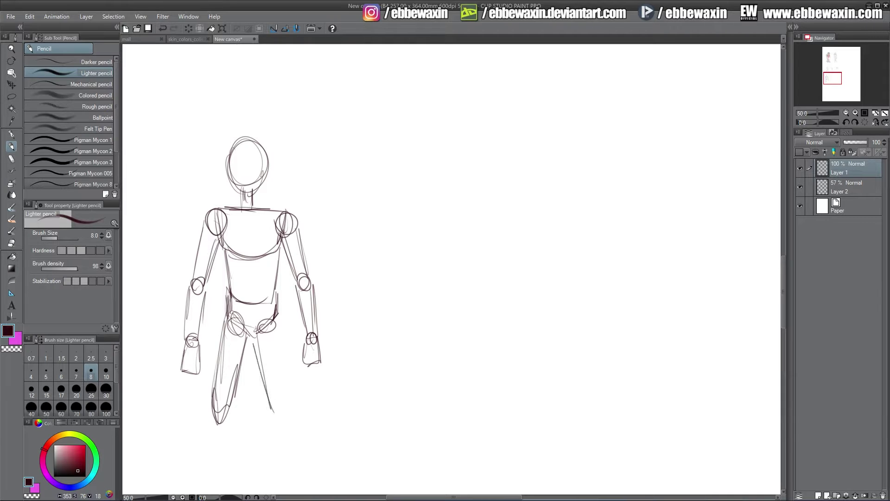
{"action": "left_click_drag", "start_coordinate": [277, 312], "coordinate": [287, 405]}
{"action": "left_click_drag", "start_coordinate": [269, 348], "coordinate": [281, 415]}
{"action": "left_click_drag", "start_coordinate": [260, 359], "coordinate": [281, 416]}
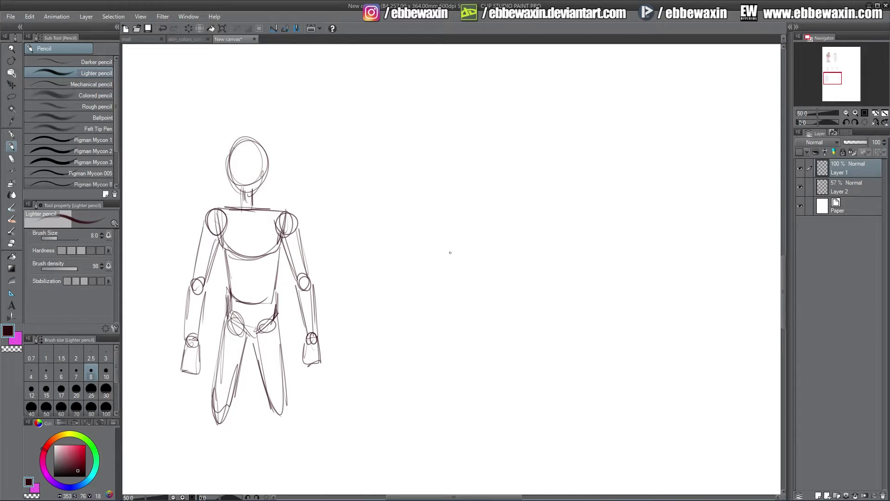
Start a second figure beside the mannequin with an oval head, short neck and slanted shoulder line
{"action": "mouse_move", "coordinate": [455, 150]}
{"action": "left_mouse_down"}
{"action": "mouse_move", "coordinate": [479, 185]}
{"action": "mouse_move", "coordinate": [482, 175]}
{"action": "mouse_move", "coordinate": [445, 179]}
{"action": "mouse_move", "coordinate": [471, 193]}
{"action": "mouse_move", "coordinate": [440, 183]}
{"action": "mouse_move", "coordinate": [472, 190]}
{"action": "left_mouse_up"}
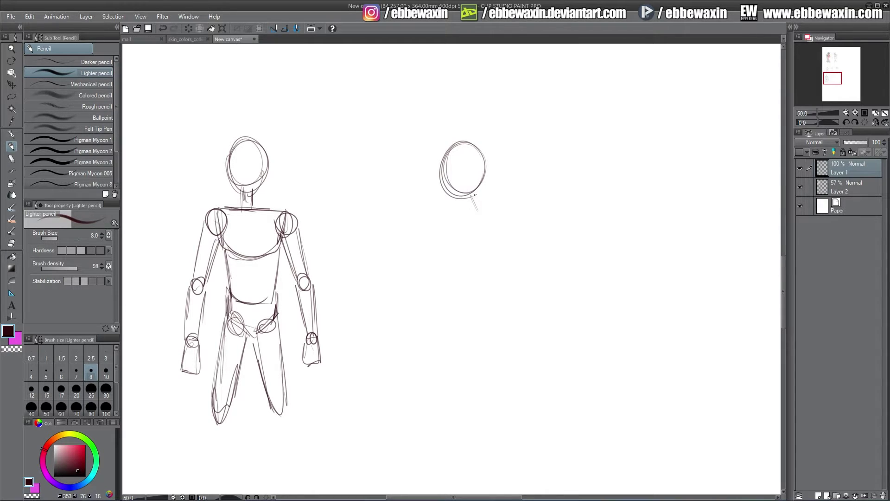
{"action": "key", "text": "ctrl+z"}
{"action": "left_click_drag", "start_coordinate": [454, 192], "coordinate": [457, 218]}
{"action": "mouse_move", "coordinate": [466, 201]}
{"action": "left_mouse_down"}
{"action": "mouse_move", "coordinate": [448, 207]}
{"action": "mouse_move", "coordinate": [495, 206]}
{"action": "left_mouse_up"}
Draw the second figure's two bent arms raised above its head, each ending in a round fist
{"action": "left_click_drag", "start_coordinate": [408, 146], "coordinate": [434, 215]}
{"action": "mouse_move", "coordinate": [409, 163]}
{"action": "left_mouse_down"}
{"action": "mouse_move", "coordinate": [436, 221]}
{"action": "mouse_move", "coordinate": [433, 84]}
{"action": "left_mouse_up"}
{"action": "mouse_move", "coordinate": [503, 197]}
{"action": "left_mouse_down"}
{"action": "mouse_move", "coordinate": [495, 213]}
{"action": "mouse_move", "coordinate": [519, 131]}
{"action": "mouse_move", "coordinate": [521, 144]}
{"action": "left_mouse_up"}
{"action": "left_click_drag", "start_coordinate": [509, 90], "coordinate": [517, 135]}
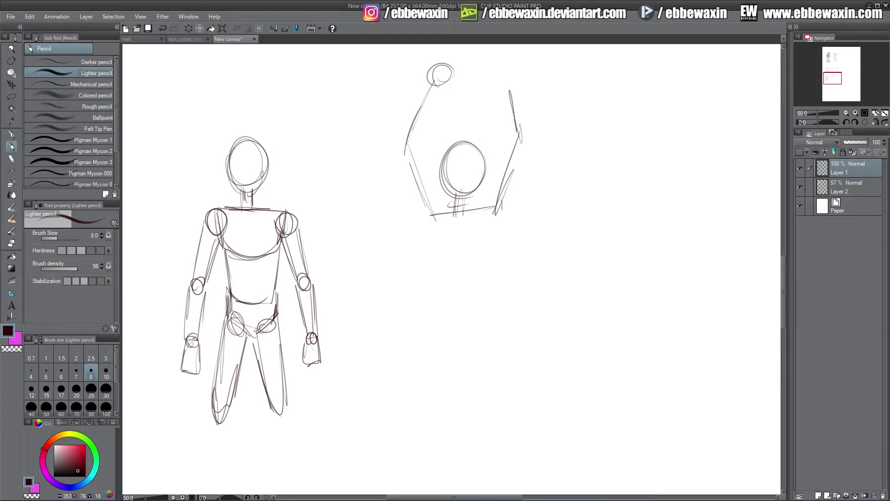
{"action": "mouse_move", "coordinate": [509, 70]}
{"action": "left_mouse_down"}
{"action": "mouse_move", "coordinate": [520, 166]}
{"action": "mouse_move", "coordinate": [496, 224]}
{"action": "left_mouse_up"}
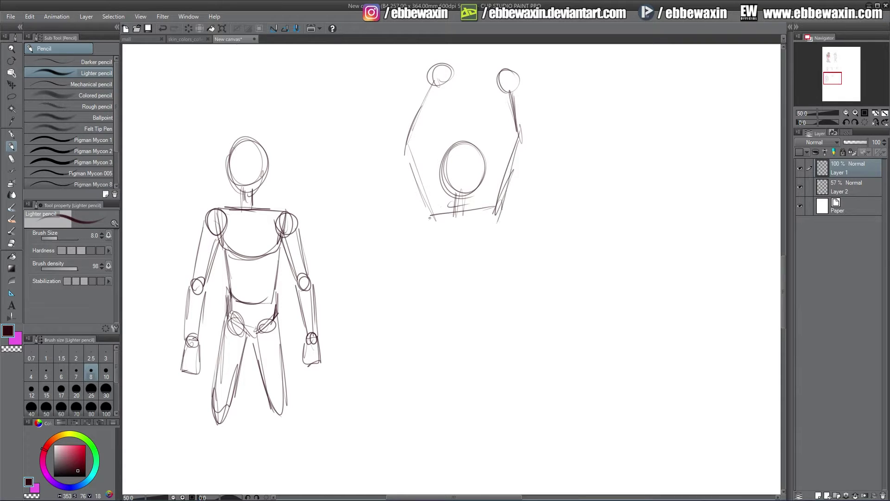
Draw the second figure's leaning torso from the shoulder line down to a curved waist
{"action": "mouse_move", "coordinate": [430, 214]}
{"action": "left_mouse_down"}
{"action": "mouse_move", "coordinate": [427, 319]}
{"action": "mouse_move", "coordinate": [456, 211]}
{"action": "mouse_move", "coordinate": [480, 261]}
{"action": "left_mouse_up"}
{"action": "left_click_drag", "start_coordinate": [503, 195], "coordinate": [477, 271]}
{"action": "left_click_drag", "start_coordinate": [495, 206], "coordinate": [467, 302]}
{"action": "mouse_move", "coordinate": [427, 224]}
{"action": "left_mouse_down"}
{"action": "mouse_move", "coordinate": [429, 321]}
{"action": "mouse_move", "coordinate": [480, 293]}
{"action": "left_mouse_up"}
{"action": "left_click_drag", "start_coordinate": [483, 241], "coordinate": [473, 300]}
{"action": "left_click_drag", "start_coordinate": [495, 212], "coordinate": [478, 302]}
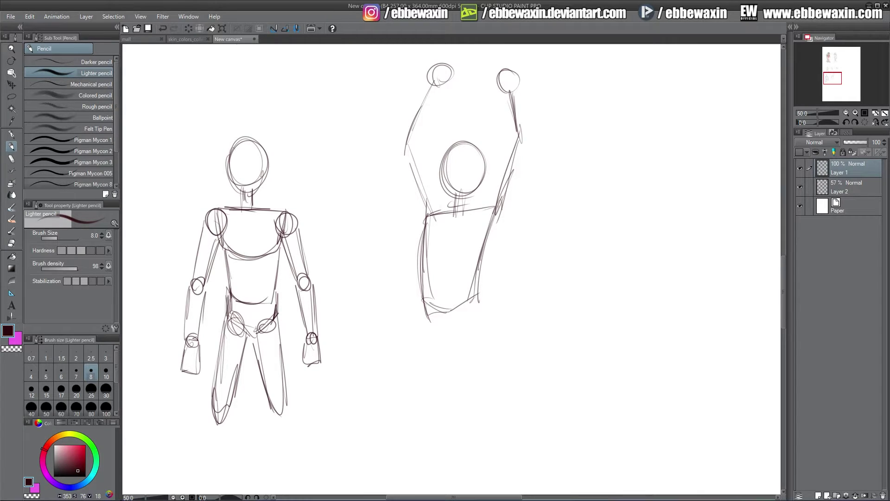
Add the pelvis and two thighs beneath the second figure's torso
{"action": "mouse_move", "coordinate": [422, 271]}
{"action": "left_mouse_down"}
{"action": "mouse_move", "coordinate": [436, 375]}
{"action": "mouse_move", "coordinate": [431, 354]}
{"action": "left_mouse_up"}
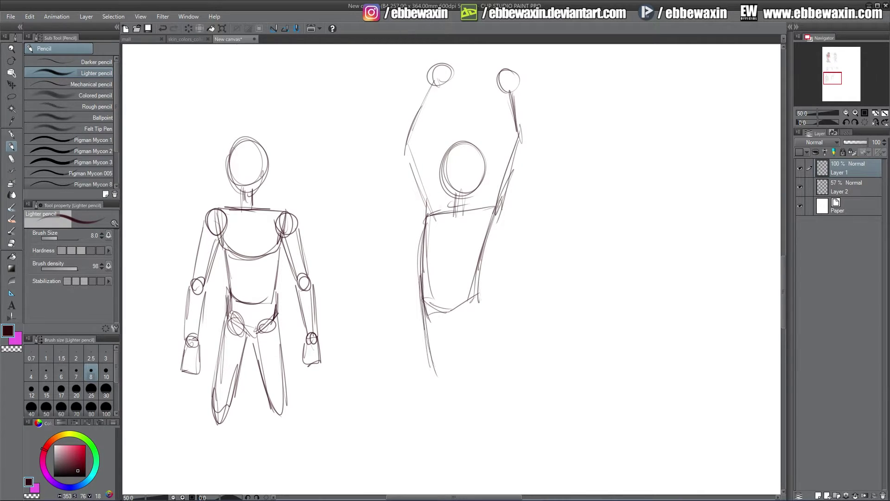
{"action": "left_click_drag", "start_coordinate": [478, 278], "coordinate": [500, 375]}
{"action": "left_click_drag", "start_coordinate": [478, 294], "coordinate": [491, 336]}
{"action": "left_click_drag", "start_coordinate": [489, 330], "coordinate": [508, 386]}
{"action": "left_click_drag", "start_coordinate": [477, 301], "coordinate": [488, 365]}
{"action": "mouse_move", "coordinate": [423, 297]}
{"action": "left_mouse_down"}
{"action": "mouse_move", "coordinate": [439, 400]}
{"action": "mouse_move", "coordinate": [453, 336]}
{"action": "mouse_move", "coordinate": [477, 310]}
{"action": "mouse_move", "coordinate": [452, 331]}
{"action": "mouse_move", "coordinate": [442, 402]}
{"action": "mouse_move", "coordinate": [429, 379]}
{"action": "left_mouse_up"}
{"action": "left_click_drag", "start_coordinate": [417, 320], "coordinate": [438, 408]}
{"action": "left_click_drag", "start_coordinate": [443, 329], "coordinate": [446, 407]}
{"action": "left_click_drag", "start_coordinate": [459, 323], "coordinate": [499, 401]}
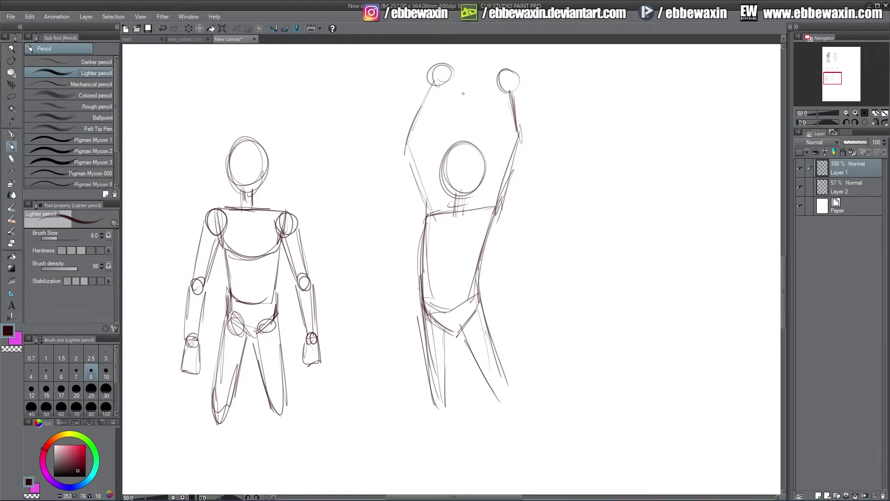
Start the raised-arm figure's face and flesh out its left-hand arm down to the shoulder
{"action": "left_click_drag", "start_coordinate": [462, 147], "coordinate": [455, 184]}
{"action": "mouse_move", "coordinate": [460, 145]}
{"action": "left_mouse_down"}
{"action": "mouse_move", "coordinate": [455, 178]}
{"action": "mouse_move", "coordinate": [456, 155]}
{"action": "mouse_move", "coordinate": [479, 168]}
{"action": "left_mouse_up"}
{"action": "left_click_drag", "start_coordinate": [432, 83], "coordinate": [402, 126]}
{"action": "mouse_move", "coordinate": [433, 85]}
{"action": "left_mouse_down"}
{"action": "mouse_move", "coordinate": [421, 139]}
{"action": "mouse_move", "coordinate": [399, 166]}
{"action": "mouse_move", "coordinate": [420, 212]}
{"action": "left_mouse_up"}
{"action": "left_click_drag", "start_coordinate": [407, 169], "coordinate": [415, 235]}
{"action": "left_click_drag", "start_coordinate": [417, 133], "coordinate": [428, 178]}
{"action": "left_click_drag", "start_coordinate": [421, 155], "coordinate": [446, 203]}
Flesh out the figure's right-hand raised arm, and finish the smiling face and the line under the opposite armpit
{"action": "left_click_drag", "start_coordinate": [495, 179], "coordinate": [471, 204]}
{"action": "left_click_drag", "start_coordinate": [509, 134], "coordinate": [482, 194]}
{"action": "mouse_move", "coordinate": [505, 143]}
{"action": "left_mouse_down"}
{"action": "mouse_move", "coordinate": [490, 185]}
{"action": "mouse_move", "coordinate": [505, 207]}
{"action": "left_mouse_up"}
{"action": "left_click_drag", "start_coordinate": [514, 167], "coordinate": [483, 241]}
{"action": "mouse_move", "coordinate": [517, 148]}
{"action": "left_mouse_down"}
{"action": "mouse_move", "coordinate": [496, 211]}
{"action": "mouse_move", "coordinate": [509, 173]}
{"action": "left_mouse_up"}
{"action": "left_click_drag", "start_coordinate": [509, 90], "coordinate": [506, 129]}
{"action": "left_click_drag", "start_coordinate": [513, 87], "coordinate": [523, 145]}
{"action": "mouse_move", "coordinate": [447, 167]}
{"action": "left_mouse_down"}
{"action": "mouse_move", "coordinate": [465, 169]}
{"action": "mouse_move", "coordinate": [449, 175]}
{"action": "mouse_move", "coordinate": [473, 167]}
{"action": "mouse_move", "coordinate": [447, 173]}
{"action": "mouse_move", "coordinate": [451, 153]}
{"action": "mouse_move", "coordinate": [468, 152]}
{"action": "mouse_move", "coordinate": [484, 179]}
{"action": "mouse_move", "coordinate": [451, 212]}
{"action": "mouse_move", "coordinate": [469, 210]}
{"action": "mouse_move", "coordinate": [419, 243]}
{"action": "left_mouse_up"}
{"action": "left_click_drag", "start_coordinate": [420, 213], "coordinate": [417, 253]}
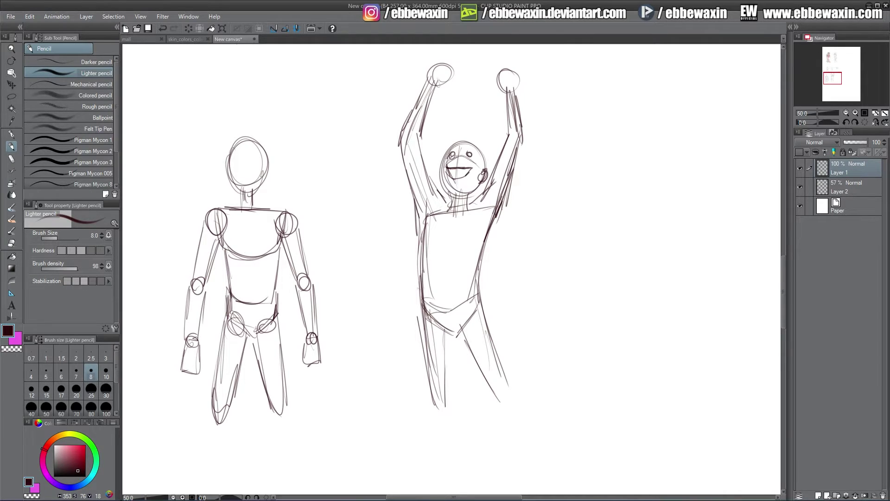
Darken the outline running from the right-hand raised arm down the side of the torso to the hip
{"action": "left_click_drag", "start_coordinate": [500, 156], "coordinate": [469, 204]}
{"action": "left_click_drag", "start_coordinate": [521, 134], "coordinate": [512, 187]}
{"action": "left_click_drag", "start_coordinate": [516, 158], "coordinate": [489, 229]}
{"action": "left_click_drag", "start_coordinate": [504, 197], "coordinate": [480, 266]}
{"action": "left_click_drag", "start_coordinate": [496, 223], "coordinate": [479, 292]}
{"action": "left_click_drag", "start_coordinate": [485, 255], "coordinate": [481, 320]}
Reinforce the inner and outer contours of the raised-arm figure's thighs
{"action": "left_click_drag", "start_coordinate": [482, 281], "coordinate": [510, 394]}
{"action": "mouse_move", "coordinate": [458, 330]}
{"action": "left_mouse_down"}
{"action": "mouse_move", "coordinate": [499, 414]}
{"action": "mouse_move", "coordinate": [451, 341]}
{"action": "mouse_move", "coordinate": [450, 413]}
{"action": "left_mouse_up"}
{"action": "left_click_drag", "start_coordinate": [421, 302], "coordinate": [443, 421]}
{"action": "left_click_drag", "start_coordinate": [459, 329], "coordinate": [448, 415]}
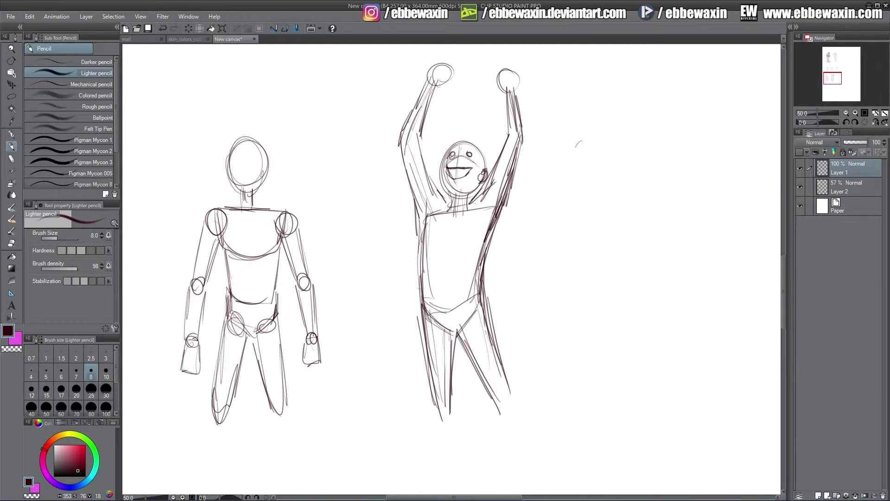
Start a third figure beside the raised-arm one with an oval head, neck, straight shoulder line and single-line hanging arms
{"action": "mouse_move", "coordinate": [579, 143]}
{"action": "left_mouse_down"}
{"action": "mouse_move", "coordinate": [602, 136]}
{"action": "mouse_move", "coordinate": [579, 153]}
{"action": "left_mouse_up"}
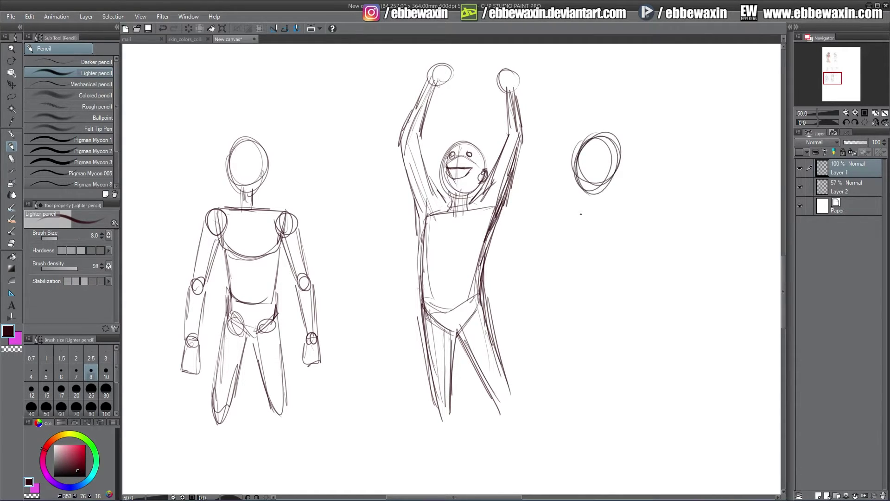
{"action": "mouse_move", "coordinate": [564, 207]}
{"action": "left_mouse_down"}
{"action": "mouse_move", "coordinate": [620, 212]}
{"action": "mouse_move", "coordinate": [568, 211]}
{"action": "mouse_move", "coordinate": [550, 270]}
{"action": "left_mouse_up"}
{"action": "left_click_drag", "start_coordinate": [567, 205], "coordinate": [541, 291]}
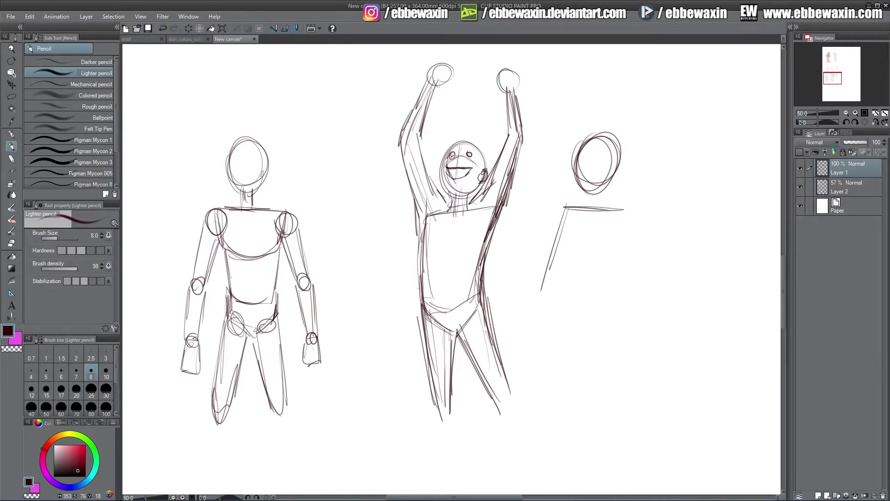
{"action": "left_click_drag", "start_coordinate": [589, 187], "coordinate": [593, 208]}
{"action": "mouse_move", "coordinate": [593, 186]}
{"action": "left_mouse_down"}
{"action": "mouse_move", "coordinate": [593, 209]}
{"action": "mouse_move", "coordinate": [641, 284]}
{"action": "left_mouse_up"}
{"action": "left_click_drag", "start_coordinate": [624, 213], "coordinate": [635, 283]}
{"action": "left_click_drag", "start_coordinate": [546, 270], "coordinate": [538, 343]}
{"action": "left_click_drag", "start_coordinate": [637, 275], "coordinate": [649, 346]}
{"action": "left_click_drag", "start_coordinate": [641, 302], "coordinate": [644, 328]}
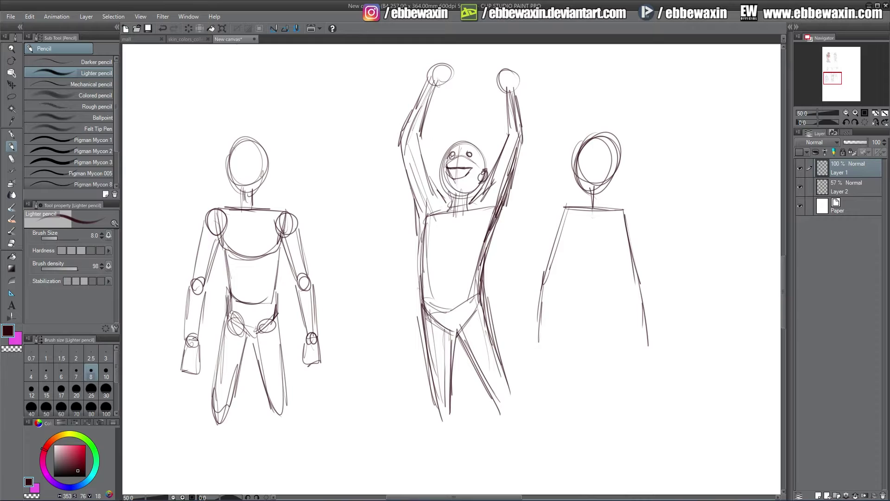
Draw the third figure's centre line, V-shaped torso, narrow waist and pelvis line
{"action": "left_click_drag", "start_coordinate": [592, 208], "coordinate": [587, 249]}
{"action": "left_click_drag", "start_coordinate": [612, 218], "coordinate": [596, 270]}
{"action": "left_click_drag", "start_coordinate": [567, 213], "coordinate": [586, 287]}
{"action": "mouse_move", "coordinate": [616, 219]}
{"action": "left_mouse_down"}
{"action": "mouse_move", "coordinate": [585, 281]}
{"action": "mouse_move", "coordinate": [595, 302]}
{"action": "left_mouse_up"}
{"action": "left_click_drag", "start_coordinate": [591, 282], "coordinate": [582, 324]}
{"action": "mouse_move", "coordinate": [583, 295]}
{"action": "left_mouse_down"}
{"action": "mouse_move", "coordinate": [573, 322]}
{"action": "mouse_move", "coordinate": [582, 322]}
{"action": "left_mouse_up"}
{"action": "left_click_drag", "start_coordinate": [581, 307], "coordinate": [606, 310]}
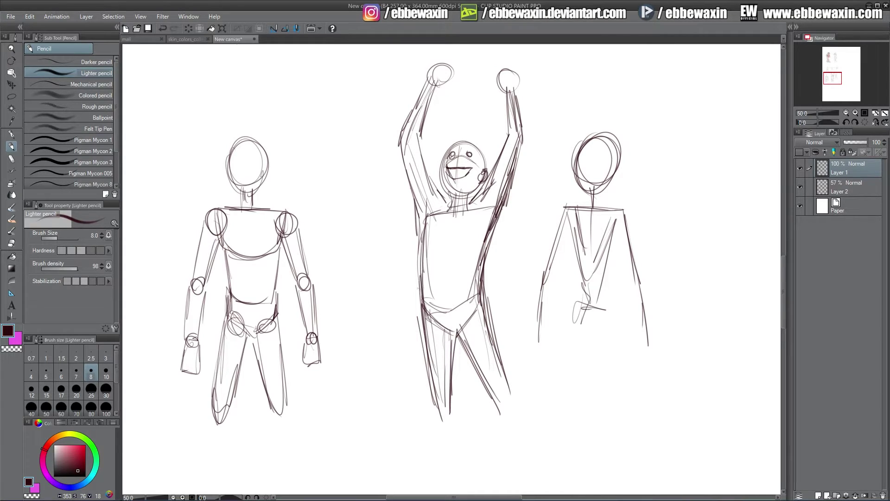
{"action": "left_click_drag", "start_coordinate": [578, 253], "coordinate": [575, 306]}
Complete the side of the third figure's waist and draw its two long, straight legs
{"action": "mouse_move", "coordinate": [601, 267]}
{"action": "left_mouse_down"}
{"action": "mouse_move", "coordinate": [605, 310]}
{"action": "mouse_move", "coordinate": [571, 385]}
{"action": "left_mouse_up"}
{"action": "left_click_drag", "start_coordinate": [579, 304], "coordinate": [560, 422]}
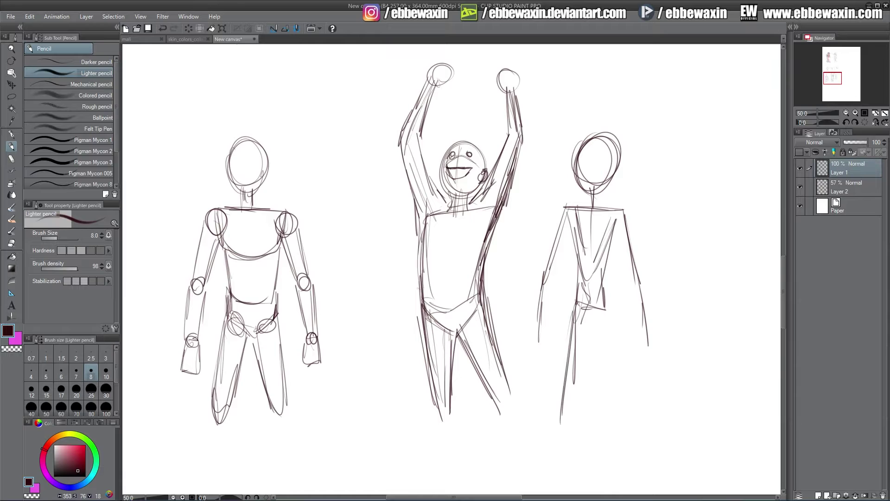
{"action": "left_click_drag", "start_coordinate": [609, 302], "coordinate": [621, 441]}
{"action": "left_click_drag", "start_coordinate": [601, 318], "coordinate": [610, 386]}
{"action": "left_click_drag", "start_coordinate": [573, 315], "coordinate": [556, 461]}
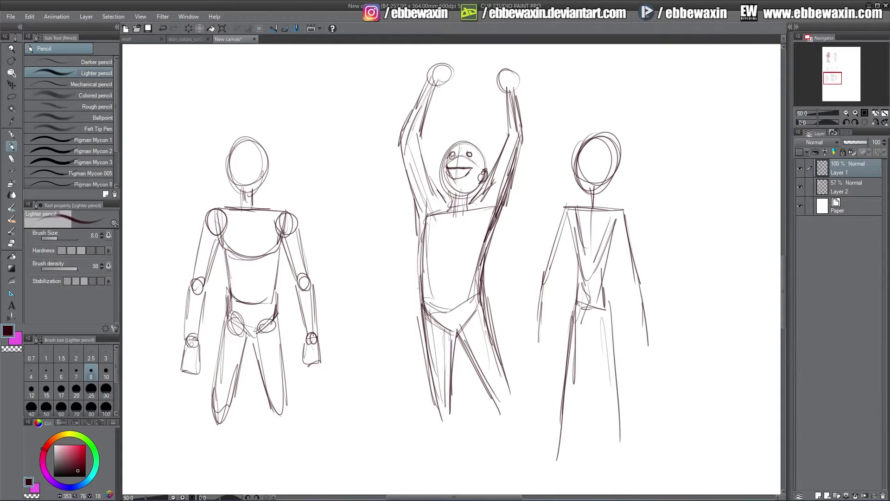
{"action": "left_click_drag", "start_coordinate": [609, 316], "coordinate": [621, 477]}
Draw one arrow from the mannequin and one from the third figure, both pointing at the raised-arm figure
{"action": "mouse_move", "coordinate": [312, 238]}
{"action": "left_mouse_down"}
{"action": "mouse_move", "coordinate": [389, 224]}
{"action": "mouse_move", "coordinate": [378, 231]}
{"action": "left_mouse_up"}
{"action": "left_click_drag", "start_coordinate": [545, 226], "coordinate": [509, 220]}
{"action": "left_click_drag", "start_coordinate": [518, 212], "coordinate": [522, 228]}
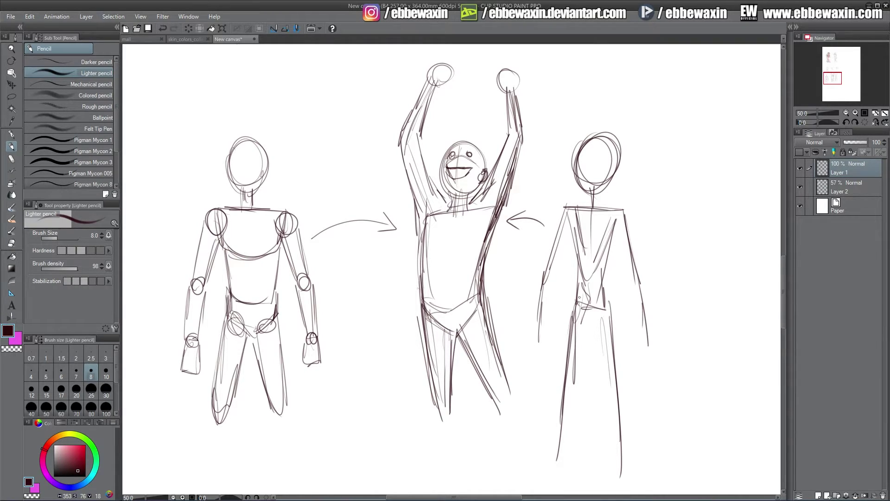
Draw a large oval head with a curved centre line and angled face line in the empty space beside the third figure
{"action": "left_click_drag", "start_coordinate": [832, 78], "coordinate": [837, 79]}
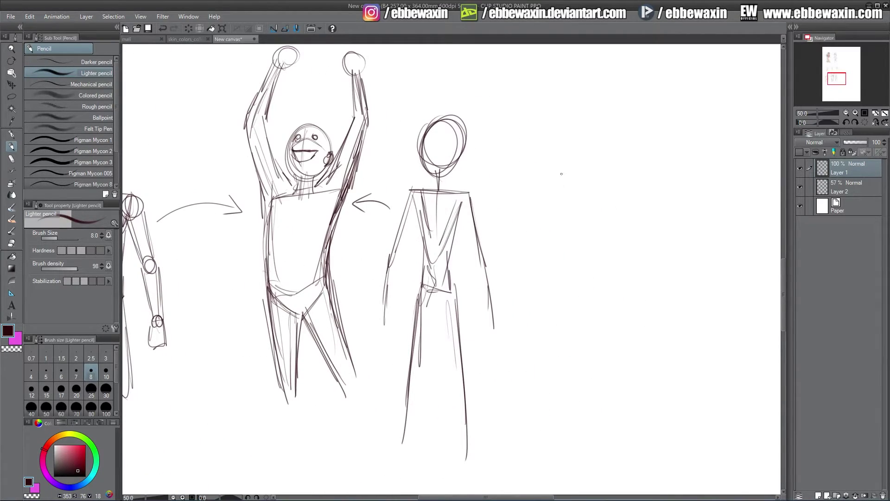
{"action": "mouse_move", "coordinate": [562, 149]}
{"action": "left_mouse_down"}
{"action": "mouse_move", "coordinate": [562, 225]}
{"action": "mouse_move", "coordinate": [571, 233]}
{"action": "mouse_move", "coordinate": [607, 212]}
{"action": "left_mouse_up"}
{"action": "left_click_drag", "start_coordinate": [547, 162], "coordinate": [615, 222]}
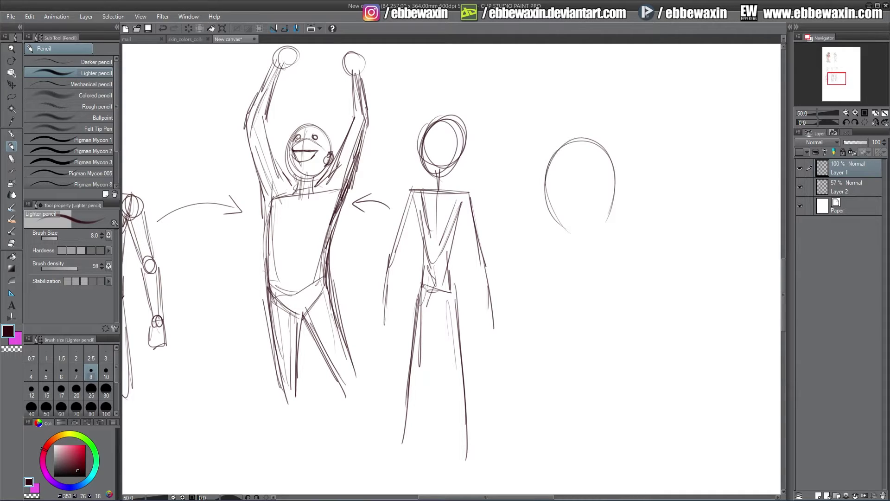
{"action": "left_click_drag", "start_coordinate": [619, 165], "coordinate": [590, 233]}
{"action": "left_click_drag", "start_coordinate": [572, 144], "coordinate": [584, 242]}
{"action": "mouse_move", "coordinate": [569, 151]}
{"action": "left_mouse_down"}
{"action": "mouse_move", "coordinate": [563, 184]}
{"action": "mouse_move", "coordinate": [579, 230]}
{"action": "left_mouse_up"}
{"action": "mouse_move", "coordinate": [580, 207]}
{"action": "left_mouse_down"}
{"action": "mouse_move", "coordinate": [552, 197]}
{"action": "mouse_move", "coordinate": [611, 186]}
{"action": "mouse_move", "coordinate": [606, 251]}
{"action": "left_mouse_up"}
Draw a large blocky raised fist overlapping the new head's jaw
{"action": "left_click_drag", "start_coordinate": [626, 202], "coordinate": [650, 209]}
{"action": "left_click_drag", "start_coordinate": [610, 247], "coordinate": [635, 268]}
{"action": "left_click_drag", "start_coordinate": [650, 209], "coordinate": [635, 266]}
{"action": "mouse_move", "coordinate": [636, 201]}
{"action": "left_mouse_down"}
{"action": "mouse_move", "coordinate": [646, 244]}
{"action": "mouse_move", "coordinate": [606, 254]}
{"action": "mouse_move", "coordinate": [627, 260]}
{"action": "mouse_move", "coordinate": [606, 238]}
{"action": "left_mouse_up"}
{"action": "left_click_drag", "start_coordinate": [605, 204], "coordinate": [603, 241]}
{"action": "mouse_move", "coordinate": [606, 209]}
{"action": "left_mouse_down"}
{"action": "mouse_move", "coordinate": [616, 204]}
{"action": "mouse_move", "coordinate": [603, 234]}
{"action": "left_mouse_up"}
Draw the fourth figure's slanted shoulder line and a long spine line running down from the head
{"action": "left_click_drag", "start_coordinate": [557, 257], "coordinate": [588, 245]}
{"action": "left_click_drag", "start_coordinate": [565, 246], "coordinate": [603, 236]}
{"action": "mouse_move", "coordinate": [568, 247]}
{"action": "left_mouse_down"}
{"action": "mouse_move", "coordinate": [601, 239]}
{"action": "mouse_move", "coordinate": [592, 243]}
{"action": "left_mouse_up"}
{"action": "left_click_drag", "start_coordinate": [584, 229], "coordinate": [597, 322]}
{"action": "left_click_drag", "start_coordinate": [587, 248], "coordinate": [597, 366]}
{"action": "left_click_drag", "start_coordinate": [552, 254], "coordinate": [592, 247]}
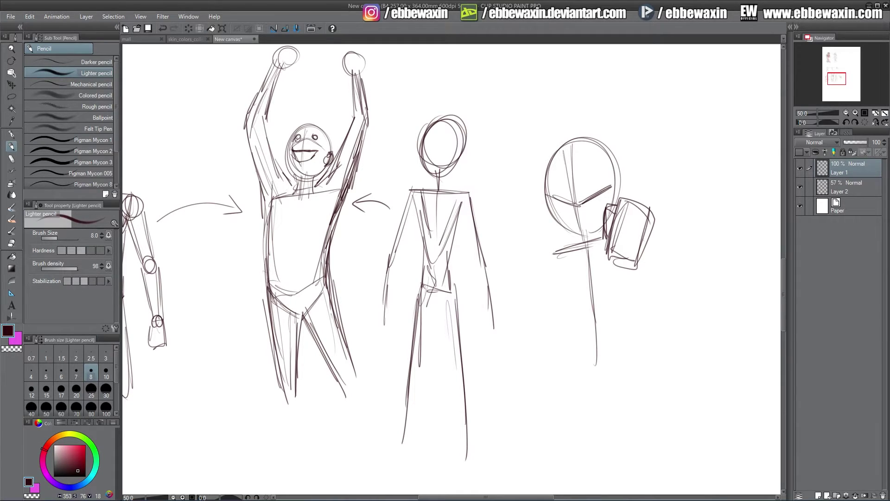
Draw the forearm lines tapering down behind the fourth figure's raised fist
{"action": "left_click_drag", "start_coordinate": [646, 239], "coordinate": [654, 267]}
{"action": "left_click_drag", "start_coordinate": [650, 232], "coordinate": [654, 284]}
{"action": "left_click_drag", "start_coordinate": [837, 78], "coordinate": [841, 78]}
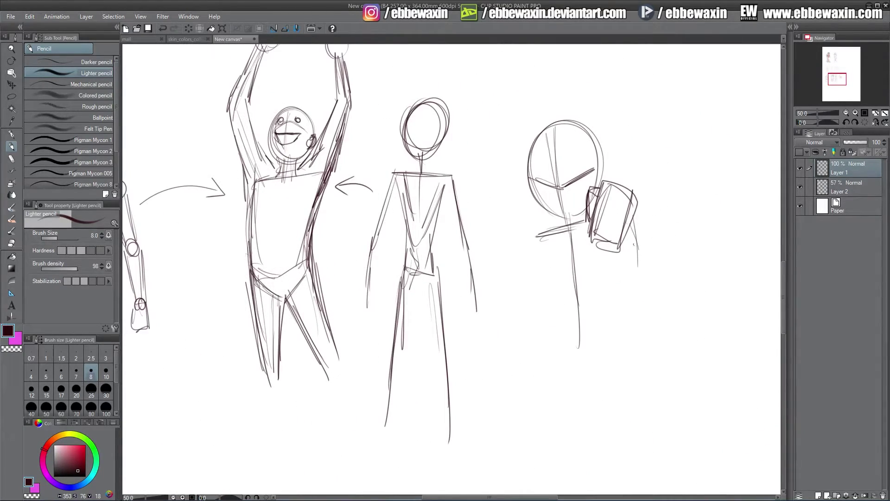
{"action": "left_click_drag", "start_coordinate": [630, 232], "coordinate": [639, 272]}
{"action": "left_click_drag", "start_coordinate": [633, 215], "coordinate": [634, 268]}
Draw the fourth figure's other arm down from the shoulder, with a second blocky fist held at chest height
{"action": "left_click_drag", "start_coordinate": [543, 239], "coordinate": [530, 277]}
{"action": "left_click_drag", "start_coordinate": [540, 234], "coordinate": [519, 321]}
{"action": "mouse_move", "coordinate": [506, 262]}
{"action": "left_mouse_down"}
{"action": "mouse_move", "coordinate": [497, 280]}
{"action": "mouse_move", "coordinate": [524, 261]}
{"action": "left_mouse_up"}
{"action": "left_click_drag", "start_coordinate": [524, 281], "coordinate": [516, 319]}
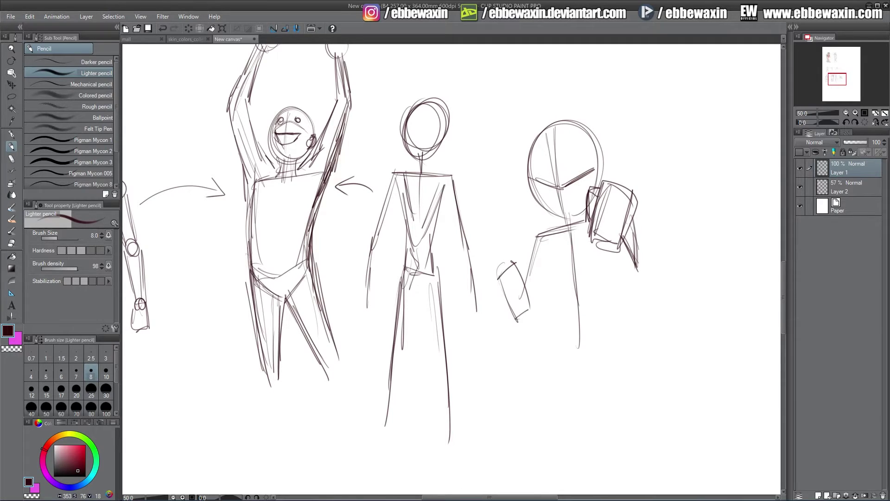
{"action": "left_click_drag", "start_coordinate": [517, 260], "coordinate": [539, 306]}
{"action": "left_click_drag", "start_coordinate": [520, 259], "coordinate": [519, 321]}
{"action": "mouse_move", "coordinate": [517, 272]}
{"action": "left_mouse_down"}
{"action": "mouse_move", "coordinate": [525, 268]}
{"action": "mouse_move", "coordinate": [534, 305]}
{"action": "left_mouse_up"}
{"action": "left_click_drag", "start_coordinate": [533, 277], "coordinate": [536, 302]}
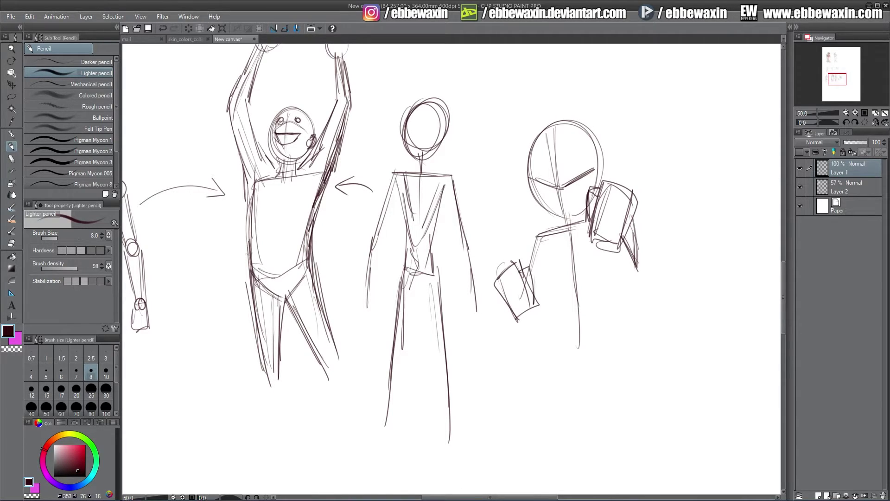
Extend the fourth figure's spine down to a horizontal hip line and draw the thigh lines spreading outward from it
{"action": "mouse_move", "coordinate": [571, 233]}
{"action": "left_mouse_down"}
{"action": "mouse_move", "coordinate": [582, 357]}
{"action": "mouse_move", "coordinate": [624, 353]}
{"action": "left_mouse_up"}
{"action": "mouse_move", "coordinate": [564, 359]}
{"action": "left_mouse_down"}
{"action": "mouse_move", "coordinate": [613, 357]}
{"action": "mouse_move", "coordinate": [539, 404]}
{"action": "mouse_move", "coordinate": [516, 433]}
{"action": "left_mouse_up"}
{"action": "left_click_drag", "start_coordinate": [555, 363], "coordinate": [524, 436]}
{"action": "left_click_drag", "start_coordinate": [618, 354], "coordinate": [650, 444]}
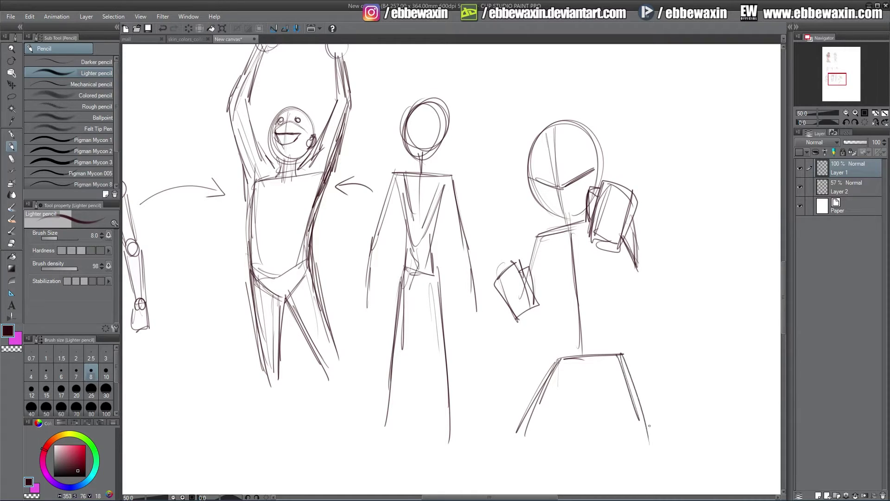
Draw both sides of the fourth figure's torso from the shoulders down to the hip line
{"action": "mouse_move", "coordinate": [536, 239]}
{"action": "left_mouse_down"}
{"action": "mouse_move", "coordinate": [556, 291]}
{"action": "mouse_move", "coordinate": [559, 351]}
{"action": "left_mouse_up"}
{"action": "left_click_drag", "start_coordinate": [558, 313], "coordinate": [554, 369]}
{"action": "left_click_drag", "start_coordinate": [623, 254], "coordinate": [612, 299]}
{"action": "left_click_drag", "start_coordinate": [612, 292], "coordinate": [614, 352]}
{"action": "left_click_drag", "start_coordinate": [620, 323], "coordinate": [626, 370]}
Strengthen the fourth figure's outer leg lines and draw the inner legs as an arch beneath the hips
{"action": "left_click_drag", "start_coordinate": [553, 356], "coordinate": [515, 458]}
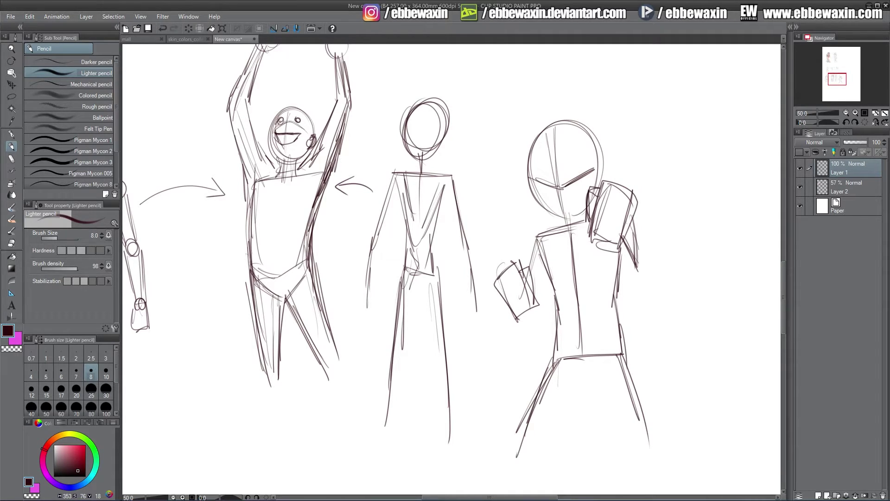
{"action": "left_click_drag", "start_coordinate": [566, 408], "coordinate": [548, 457]}
{"action": "left_click_drag", "start_coordinate": [587, 376], "coordinate": [554, 431]}
{"action": "mouse_move", "coordinate": [567, 390]}
{"action": "left_mouse_down"}
{"action": "mouse_move", "coordinate": [608, 396]}
{"action": "mouse_move", "coordinate": [630, 447]}
{"action": "left_mouse_up"}
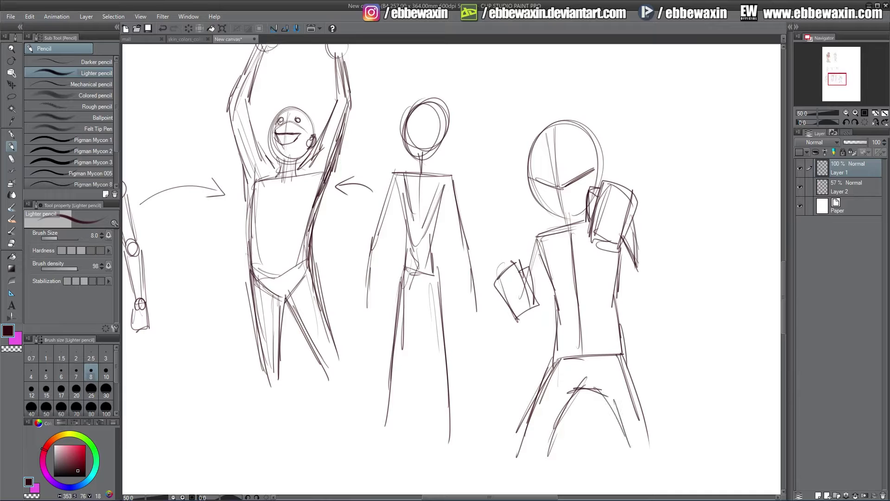
{"action": "left_click_drag", "start_coordinate": [620, 355], "coordinate": [657, 441]}
Build up the bent elbow behind the fourth figure's raised fist and the arm behind the lower fist
{"action": "left_click_drag", "start_coordinate": [620, 261], "coordinate": [637, 278]}
{"action": "mouse_move", "coordinate": [634, 221]}
{"action": "left_mouse_down"}
{"action": "mouse_move", "coordinate": [642, 281]}
{"action": "mouse_move", "coordinate": [605, 246]}
{"action": "mouse_move", "coordinate": [644, 278]}
{"action": "left_mouse_up"}
{"action": "left_click_drag", "start_coordinate": [603, 255], "coordinate": [633, 273]}
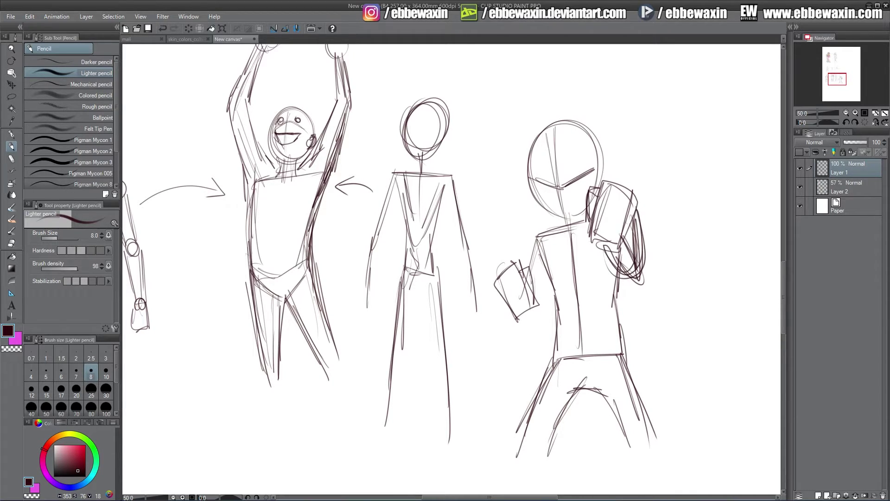
{"action": "mouse_move", "coordinate": [521, 243]}
{"action": "left_mouse_down"}
{"action": "mouse_move", "coordinate": [546, 294]}
{"action": "mouse_move", "coordinate": [515, 323]}
{"action": "mouse_move", "coordinate": [544, 295]}
{"action": "left_mouse_up"}
{"action": "mouse_move", "coordinate": [540, 268]}
{"action": "left_mouse_down"}
{"action": "mouse_move", "coordinate": [545, 305]}
{"action": "mouse_move", "coordinate": [528, 315]}
{"action": "left_mouse_up"}
{"action": "left_click_drag", "start_coordinate": [603, 249], "coordinate": [635, 274]}
Add finger lines to both of the fourth figure's fists and touch up the face and jaw
{"action": "left_click_drag", "start_coordinate": [590, 227], "coordinate": [612, 219]}
{"action": "left_click_drag", "start_coordinate": [598, 207], "coordinate": [616, 195]}
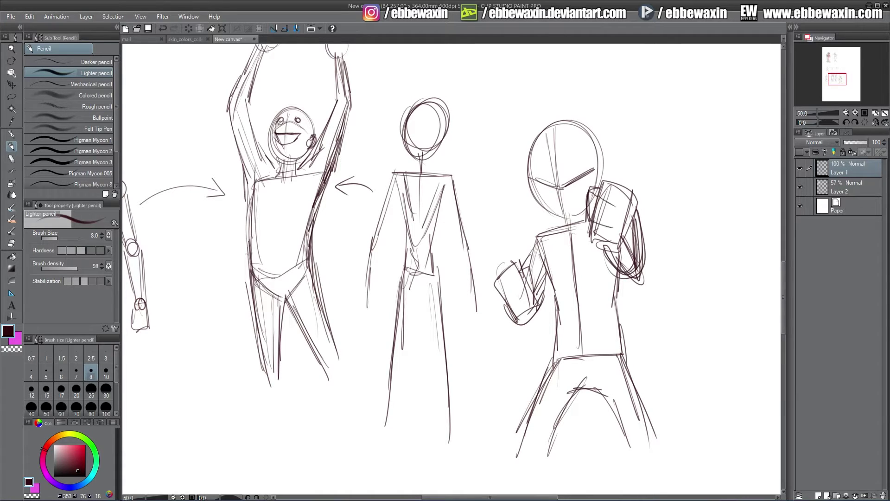
{"action": "mouse_move", "coordinate": [511, 281]}
{"action": "left_mouse_down"}
{"action": "mouse_move", "coordinate": [523, 273]}
{"action": "mouse_move", "coordinate": [528, 288]}
{"action": "left_mouse_up"}
{"action": "left_click_drag", "start_coordinate": [543, 183], "coordinate": [583, 177]}
{"action": "mouse_move", "coordinate": [562, 211]}
{"action": "left_mouse_down"}
{"action": "mouse_move", "coordinate": [560, 227]}
{"action": "mouse_move", "coordinate": [586, 218]}
{"action": "left_mouse_up"}
Draw an oval head and sloping shoulder lines for a slumped figure in the empty space below the earlier sketches
{"action": "left_click_drag", "start_coordinate": [837, 78], "coordinate": [832, 85]}
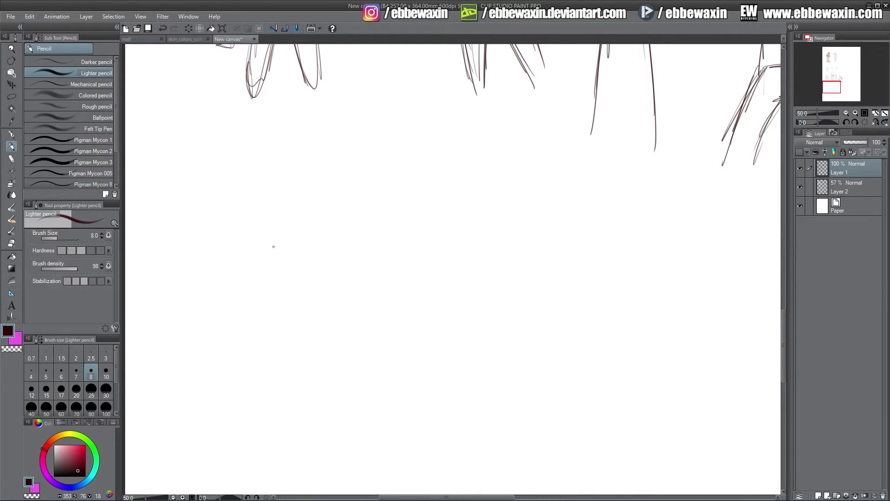
{"action": "mouse_move", "coordinate": [274, 227]}
{"action": "left_mouse_down"}
{"action": "mouse_move", "coordinate": [289, 266]}
{"action": "mouse_move", "coordinate": [278, 221]}
{"action": "mouse_move", "coordinate": [308, 232]}
{"action": "left_mouse_up"}
{"action": "mouse_move", "coordinate": [301, 270]}
{"action": "left_mouse_down"}
{"action": "mouse_move", "coordinate": [309, 273]}
{"action": "mouse_move", "coordinate": [288, 273]}
{"action": "mouse_move", "coordinate": [318, 274]}
{"action": "mouse_move", "coordinate": [272, 296]}
{"action": "left_mouse_up"}
{"action": "left_click_drag", "start_coordinate": [284, 278], "coordinate": [255, 316]}
{"action": "mouse_move", "coordinate": [286, 277]}
{"action": "left_mouse_down"}
{"action": "mouse_move", "coordinate": [255, 318]}
{"action": "mouse_move", "coordinate": [265, 348]}
{"action": "mouse_move", "coordinate": [324, 270]}
{"action": "left_mouse_up"}
Draw the slumped figure's curved back and the front line of its leaning torso
{"action": "mouse_move", "coordinate": [311, 262]}
{"action": "left_mouse_down"}
{"action": "mouse_move", "coordinate": [332, 270]}
{"action": "mouse_move", "coordinate": [349, 318]}
{"action": "left_mouse_up"}
{"action": "left_click_drag", "start_coordinate": [331, 284], "coordinate": [352, 340]}
{"action": "left_click_drag", "start_coordinate": [293, 303], "coordinate": [328, 343]}
{"action": "left_click_drag", "start_coordinate": [297, 302], "coordinate": [330, 357]}
{"action": "left_click_drag", "start_coordinate": [321, 267], "coordinate": [356, 345]}
{"action": "left_click_drag", "start_coordinate": [326, 266], "coordinate": [356, 351]}
Draw the slumped figure's near arm hanging down from the shoulder
{"action": "mouse_move", "coordinate": [277, 311]}
{"action": "left_mouse_down"}
{"action": "mouse_move", "coordinate": [307, 298]}
{"action": "mouse_move", "coordinate": [277, 320]}
{"action": "left_mouse_up"}
{"action": "left_click_drag", "start_coordinate": [281, 309], "coordinate": [271, 352]}
{"action": "left_click_drag", "start_coordinate": [258, 309], "coordinate": [266, 371]}
{"action": "left_click_drag", "start_coordinate": [274, 338], "coordinate": [269, 364]}
{"action": "left_click_drag", "start_coordinate": [280, 321], "coordinate": [267, 347]}
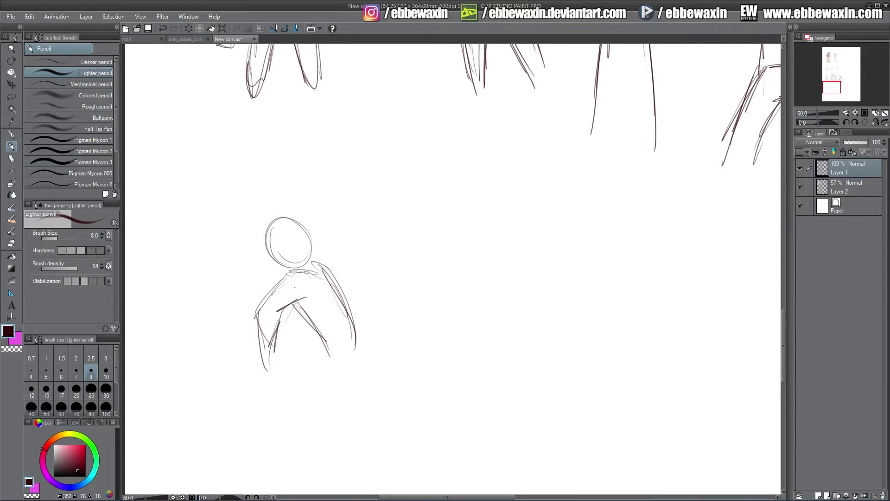
Strengthen the slumped figure's belly and back contours with darker repeated strokes
{"action": "mouse_move", "coordinate": [295, 303]}
{"action": "left_mouse_down"}
{"action": "mouse_move", "coordinate": [298, 330]}
{"action": "mouse_move", "coordinate": [322, 348]}
{"action": "left_mouse_up"}
{"action": "left_click_drag", "start_coordinate": [305, 305], "coordinate": [327, 361]}
{"action": "left_click_drag", "start_coordinate": [336, 287], "coordinate": [362, 349]}
{"action": "left_click_drag", "start_coordinate": [354, 324], "coordinate": [363, 359]}
{"action": "left_click_drag", "start_coordinate": [348, 301], "coordinate": [363, 348]}
{"action": "left_click_drag", "start_coordinate": [335, 285], "coordinate": [362, 344]}
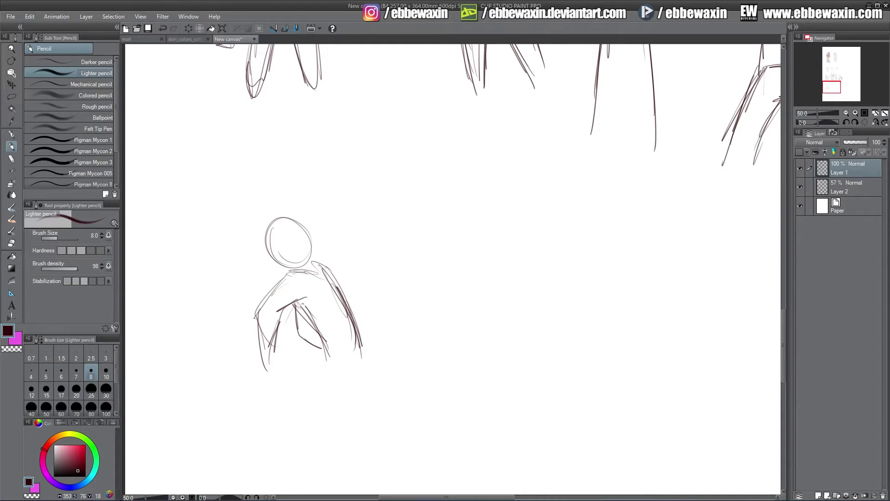
Draw the slumped figure's legs, one stretched diagonally backward and the other dropping straight down
{"action": "left_click_drag", "start_coordinate": [302, 304], "coordinate": [342, 401]}
{"action": "left_click_drag", "start_coordinate": [323, 367], "coordinate": [376, 426]}
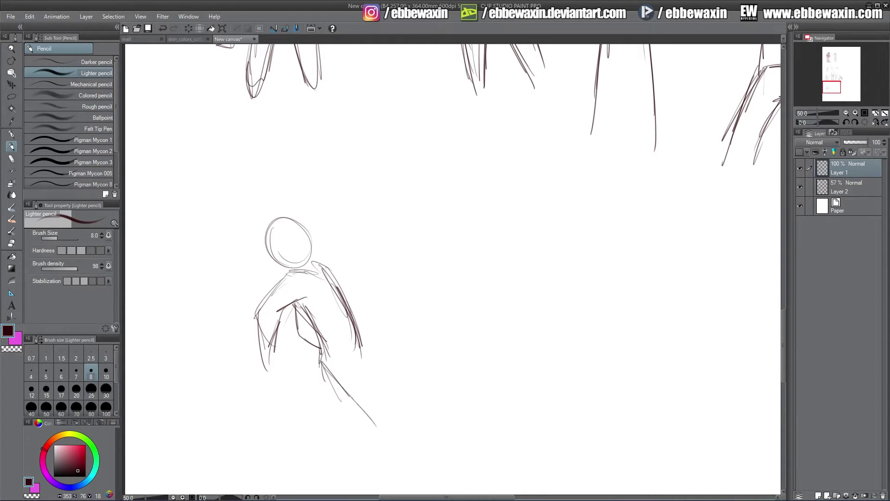
{"action": "left_click_drag", "start_coordinate": [358, 339], "coordinate": [390, 422]}
{"action": "left_click_drag", "start_coordinate": [366, 378], "coordinate": [385, 413]}
{"action": "left_click_drag", "start_coordinate": [320, 348], "coordinate": [385, 454]}
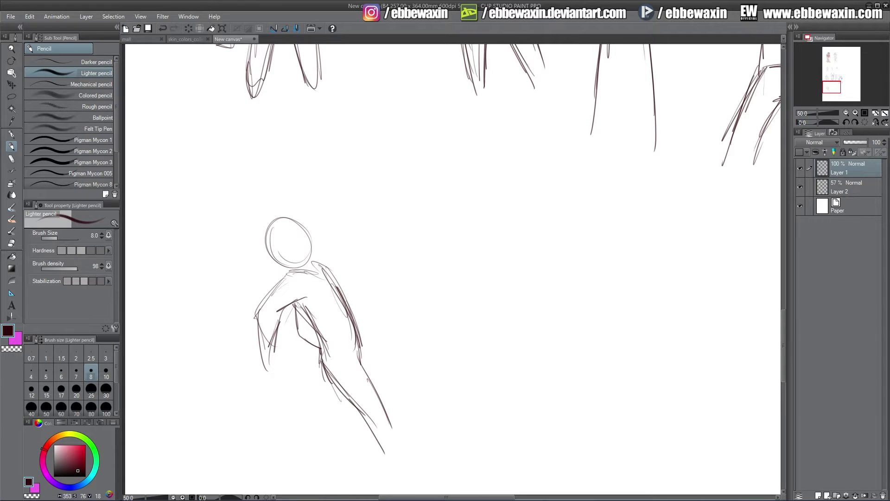
{"action": "left_click_drag", "start_coordinate": [337, 376], "coordinate": [330, 445]}
{"action": "left_click_drag", "start_coordinate": [358, 412], "coordinate": [351, 448]}
Add X-shaped eyes to the slumped figure, a loose hand on its hanging arm and small marks beside its belly
{"action": "left_click_drag", "start_coordinate": [286, 231], "coordinate": [287, 241]}
{"action": "left_click_drag", "start_coordinate": [282, 236], "coordinate": [292, 234]}
{"action": "left_click_drag", "start_coordinate": [273, 330], "coordinate": [270, 352]}
{"action": "mouse_move", "coordinate": [279, 348]}
{"action": "left_mouse_down"}
{"action": "mouse_move", "coordinate": [268, 378]}
{"action": "mouse_move", "coordinate": [282, 374]}
{"action": "left_mouse_up"}
{"action": "left_click_drag", "start_coordinate": [281, 358], "coordinate": [281, 366]}
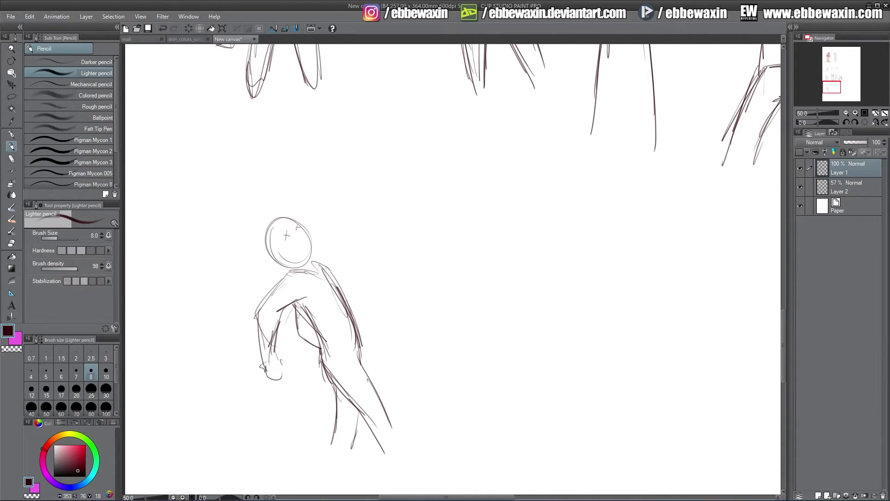
{"action": "left_click_drag", "start_coordinate": [297, 318], "coordinate": [304, 330]}
{"action": "left_click_drag", "start_coordinate": [302, 327], "coordinate": [311, 332]}
On a new layer, draw an attacker's round head and an outstretched arm whose fist meets the slumped figure's jaw
{"action": "left_click", "coordinate": [818, 495]}
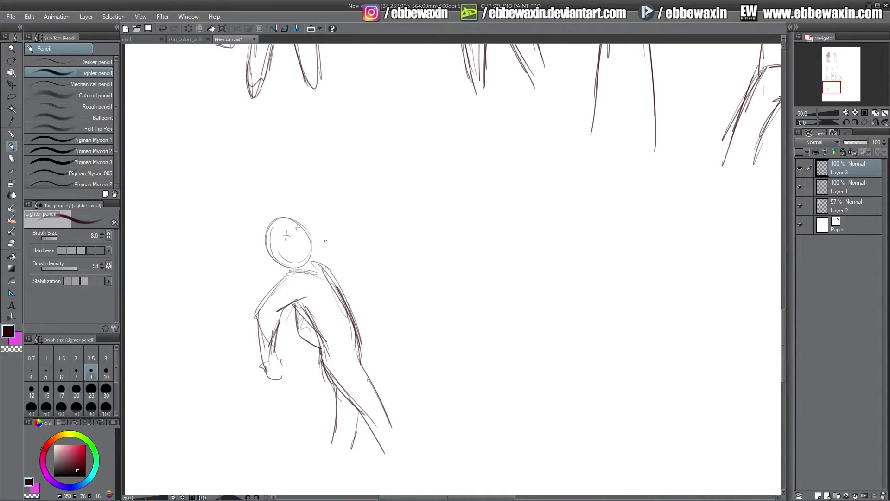
{"action": "mouse_move", "coordinate": [318, 232]}
{"action": "left_mouse_down"}
{"action": "mouse_move", "coordinate": [321, 257]}
{"action": "mouse_move", "coordinate": [345, 232]}
{"action": "mouse_move", "coordinate": [390, 244]}
{"action": "mouse_move", "coordinate": [403, 212]}
{"action": "mouse_move", "coordinate": [388, 236]}
{"action": "mouse_move", "coordinate": [341, 235]}
{"action": "left_mouse_up"}
{"action": "mouse_move", "coordinate": [318, 235]}
{"action": "left_mouse_down"}
{"action": "mouse_move", "coordinate": [317, 260]}
{"action": "mouse_move", "coordinate": [341, 251]}
{"action": "mouse_move", "coordinate": [396, 267]}
{"action": "left_mouse_up"}
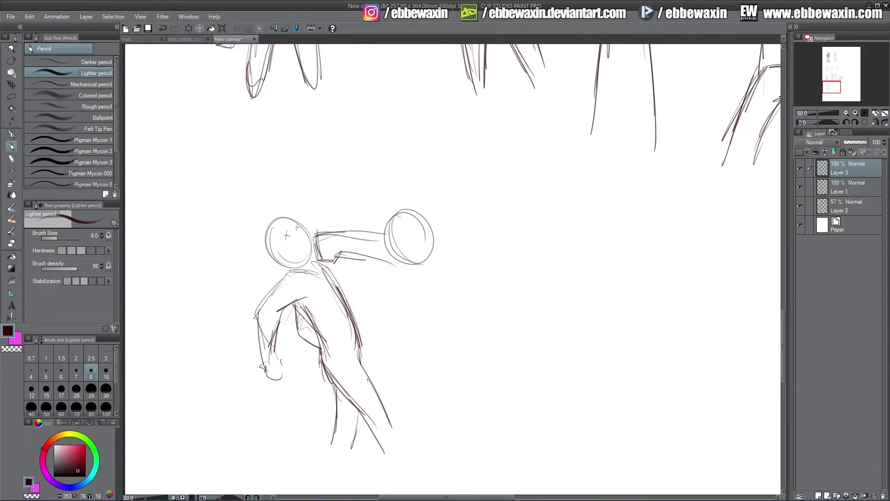
{"action": "left_click_drag", "start_coordinate": [345, 251], "coordinate": [371, 257]}
Draw the attacker's other arm bent at the elbow, with a blocky fist held in front of the chest
{"action": "mouse_move", "coordinate": [436, 270]}
{"action": "left_mouse_down"}
{"action": "mouse_move", "coordinate": [447, 297]}
{"action": "mouse_move", "coordinate": [455, 264]}
{"action": "left_mouse_up"}
{"action": "mouse_move", "coordinate": [456, 265]}
{"action": "left_mouse_down"}
{"action": "mouse_move", "coordinate": [463, 297]}
{"action": "mouse_move", "coordinate": [450, 305]}
{"action": "left_mouse_up"}
{"action": "left_click_drag", "start_coordinate": [433, 235], "coordinate": [472, 254]}
{"action": "mouse_move", "coordinate": [441, 241]}
{"action": "left_mouse_down"}
{"action": "mouse_move", "coordinate": [459, 250]}
{"action": "mouse_move", "coordinate": [462, 299]}
{"action": "mouse_move", "coordinate": [477, 291]}
{"action": "left_mouse_up"}
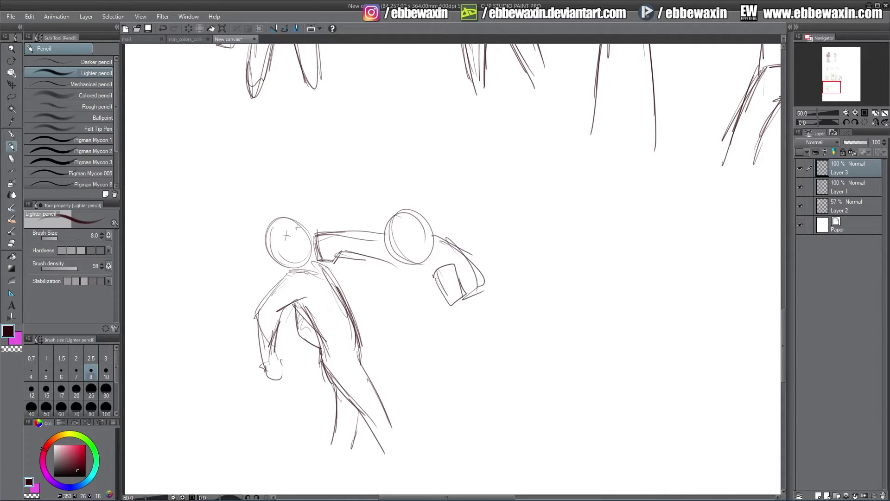
Draw the front and back contours of the attacker's torso down to the waist
{"action": "mouse_move", "coordinate": [388, 265]}
{"action": "left_mouse_down"}
{"action": "mouse_move", "coordinate": [419, 318]}
{"action": "mouse_move", "coordinate": [421, 344]}
{"action": "left_mouse_up"}
{"action": "left_click_drag", "start_coordinate": [466, 299], "coordinate": [462, 343]}
{"action": "left_click_drag", "start_coordinate": [463, 319], "coordinate": [451, 348]}
Draw the attacker's bent front leg and the rear leg stretched diagonally behind it
{"action": "mouse_move", "coordinate": [406, 307]}
{"action": "left_mouse_down"}
{"action": "mouse_move", "coordinate": [418, 341]}
{"action": "mouse_move", "coordinate": [407, 429]}
{"action": "mouse_move", "coordinate": [411, 397]}
{"action": "mouse_move", "coordinate": [444, 448]}
{"action": "left_mouse_up"}
{"action": "left_click_drag", "start_coordinate": [408, 389], "coordinate": [450, 335]}
{"action": "left_click_drag", "start_coordinate": [466, 295], "coordinate": [465, 327]}
{"action": "mouse_move", "coordinate": [469, 301]}
{"action": "left_mouse_down"}
{"action": "mouse_move", "coordinate": [467, 334]}
{"action": "mouse_move", "coordinate": [439, 398]}
{"action": "mouse_move", "coordinate": [454, 438]}
{"action": "left_mouse_up"}
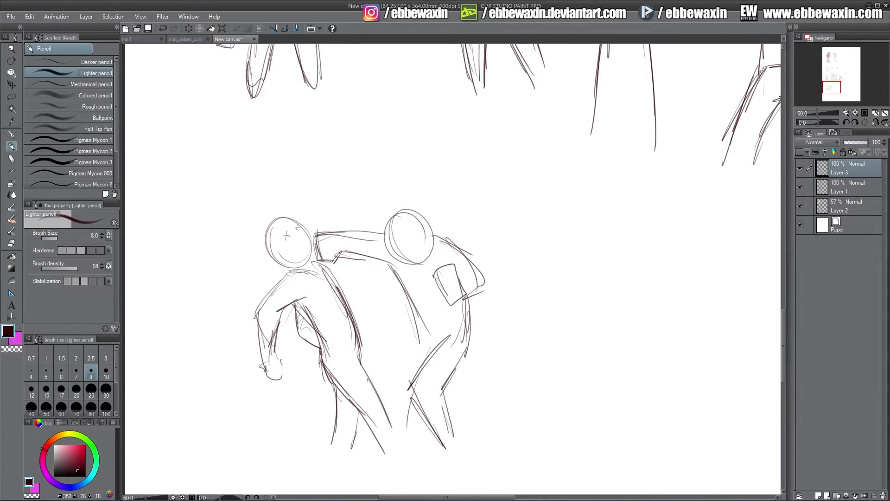
{"action": "left_click_drag", "start_coordinate": [409, 393], "coordinate": [454, 438]}
{"action": "left_click_drag", "start_coordinate": [410, 299], "coordinate": [428, 353]}
{"action": "left_click_drag", "start_coordinate": [446, 374], "coordinate": [482, 423]}
{"action": "left_click_drag", "start_coordinate": [463, 347], "coordinate": [494, 429]}
{"action": "left_click_drag", "start_coordinate": [449, 384], "coordinate": [520, 456]}
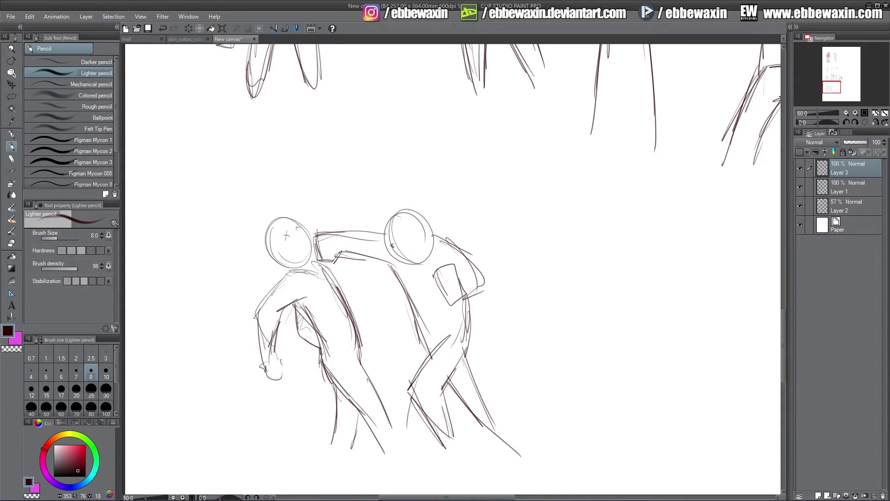
Add small marks to the attacker's face and around the outstretched fist
{"action": "left_click_drag", "start_coordinate": [385, 241], "coordinate": [395, 246]}
{"action": "left_click_drag", "start_coordinate": [305, 225], "coordinate": [333, 223]}
{"action": "mouse_move", "coordinate": [345, 263]}
{"action": "left_mouse_down"}
{"action": "mouse_move", "coordinate": [339, 274]}
{"action": "mouse_move", "coordinate": [294, 281]}
{"action": "left_mouse_up"}
Hide the first attacker's layer and draw an oval head for a different attacker on a new layer
{"action": "left_click", "coordinate": [799, 169]}
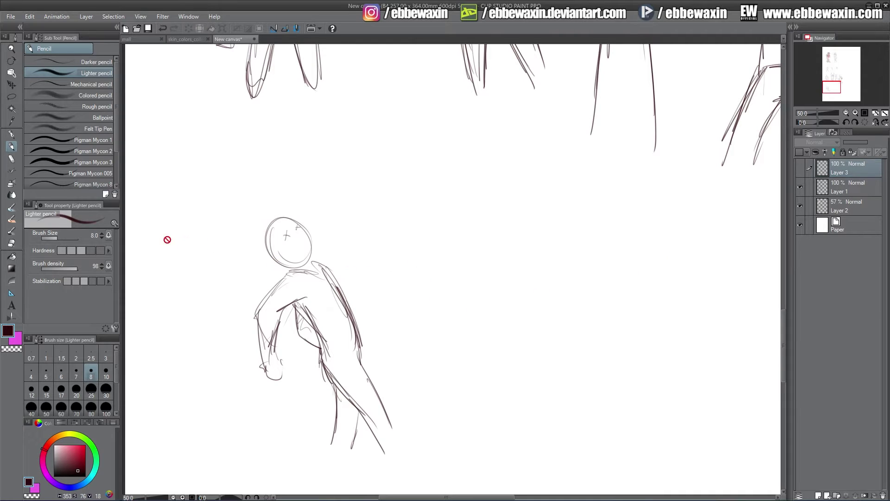
{"action": "left_click", "coordinate": [818, 495]}
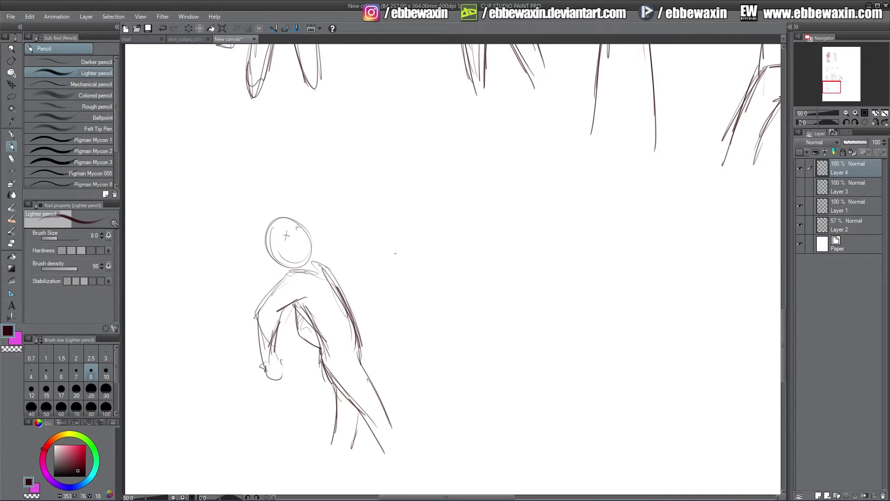
{"action": "left_click_drag", "start_coordinate": [393, 229], "coordinate": [391, 274]}
{"action": "left_click_drag", "start_coordinate": [431, 260], "coordinate": [410, 287]}
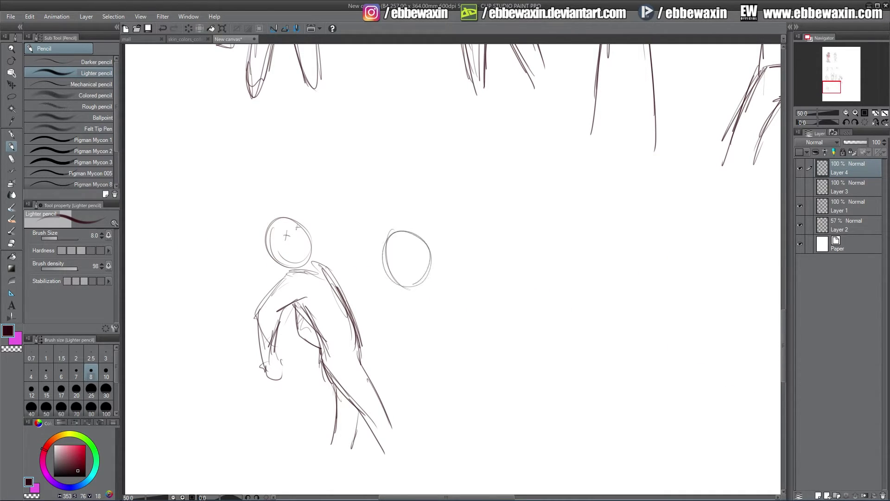
Round out the new attacker's head and add a curved center line with angled brow lines
{"action": "mouse_move", "coordinate": [412, 229]}
{"action": "left_mouse_down"}
{"action": "mouse_move", "coordinate": [392, 283]}
{"action": "mouse_move", "coordinate": [411, 285]}
{"action": "left_mouse_up"}
{"action": "mouse_move", "coordinate": [423, 250]}
{"action": "left_mouse_down"}
{"action": "mouse_move", "coordinate": [395, 234]}
{"action": "mouse_move", "coordinate": [408, 283]}
{"action": "left_mouse_up"}
{"action": "left_click_drag", "start_coordinate": [394, 235], "coordinate": [406, 280]}
{"action": "mouse_move", "coordinate": [385, 260]}
{"action": "left_mouse_down"}
{"action": "mouse_move", "coordinate": [403, 272]}
{"action": "mouse_move", "coordinate": [418, 259]}
{"action": "left_mouse_up"}
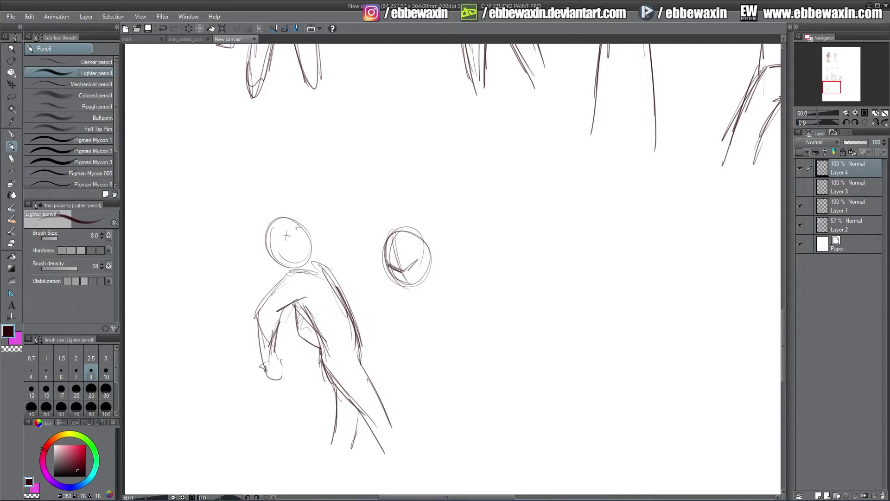
Draw the new attacker's near arm curving down to a clenched fist beside the slumped figure's back
{"action": "mouse_move", "coordinate": [339, 361]}
{"action": "left_mouse_down"}
{"action": "mouse_move", "coordinate": [376, 248]}
{"action": "mouse_move", "coordinate": [349, 359]}
{"action": "left_mouse_up"}
{"action": "left_click_drag", "start_coordinate": [371, 253], "coordinate": [341, 369]}
{"action": "mouse_move", "coordinate": [346, 304]}
{"action": "left_mouse_down"}
{"action": "mouse_move", "coordinate": [339, 359]}
{"action": "mouse_move", "coordinate": [366, 367]}
{"action": "left_mouse_up"}
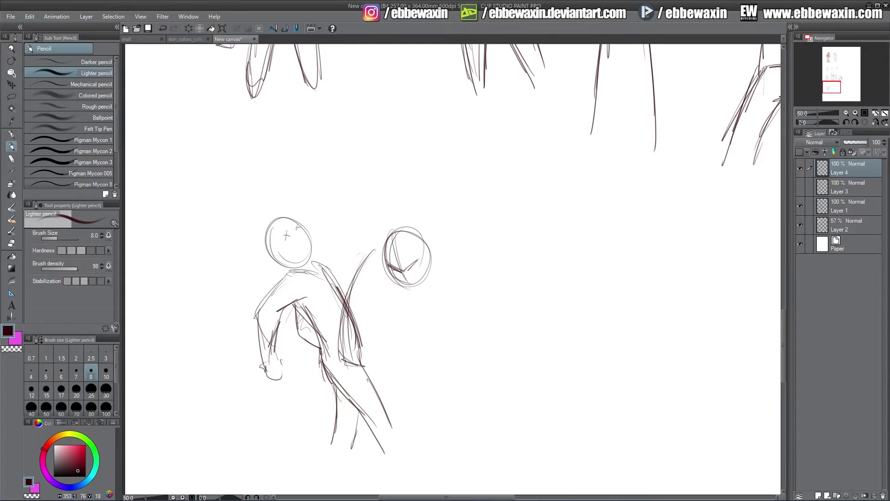
{"action": "mouse_move", "coordinate": [343, 325]}
{"action": "left_mouse_down"}
{"action": "mouse_move", "coordinate": [338, 352]}
{"action": "mouse_move", "coordinate": [366, 365]}
{"action": "mouse_move", "coordinate": [375, 344]}
{"action": "mouse_move", "coordinate": [364, 359]}
{"action": "left_mouse_up"}
{"action": "left_click_drag", "start_coordinate": [373, 302], "coordinate": [359, 330]}
Draw the new attacker's far shoulder line and a blocky raised fist with finger lines beside the head
{"action": "mouse_move", "coordinate": [352, 283]}
{"action": "left_mouse_down"}
{"action": "mouse_move", "coordinate": [387, 249]}
{"action": "mouse_move", "coordinate": [444, 239]}
{"action": "mouse_move", "coordinate": [464, 285]}
{"action": "left_mouse_up"}
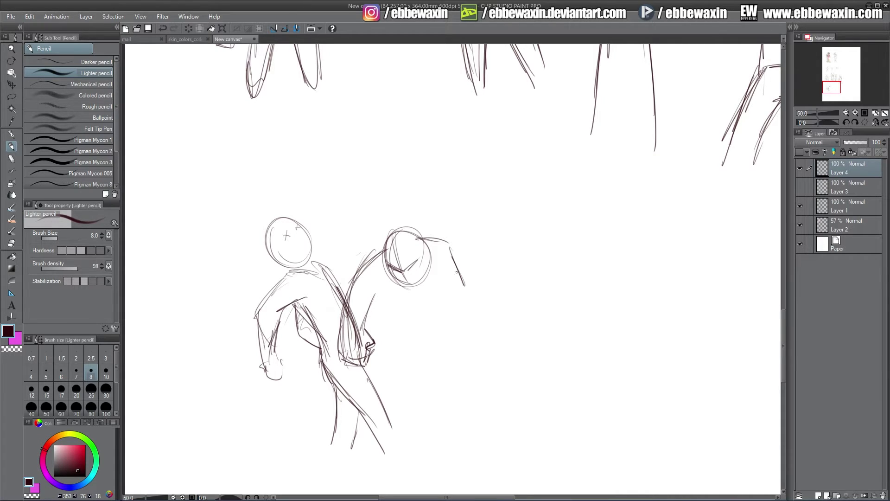
{"action": "left_click_drag", "start_coordinate": [448, 253], "coordinate": [472, 246]}
{"action": "mouse_move", "coordinate": [446, 249]}
{"action": "left_mouse_down"}
{"action": "mouse_move", "coordinate": [473, 245]}
{"action": "mouse_move", "coordinate": [472, 289]}
{"action": "left_mouse_up"}
{"action": "mouse_move", "coordinate": [475, 246]}
{"action": "left_mouse_down"}
{"action": "mouse_move", "coordinate": [478, 290]}
{"action": "mouse_move", "coordinate": [476, 282]}
{"action": "left_mouse_up"}
{"action": "left_click_drag", "start_coordinate": [446, 251], "coordinate": [476, 287]}
{"action": "mouse_move", "coordinate": [446, 256]}
{"action": "left_mouse_down"}
{"action": "mouse_move", "coordinate": [458, 290]}
{"action": "mouse_move", "coordinate": [476, 288]}
{"action": "mouse_move", "coordinate": [460, 255]}
{"action": "left_mouse_up"}
{"action": "mouse_move", "coordinate": [448, 273]}
{"action": "left_mouse_down"}
{"action": "mouse_move", "coordinate": [463, 270]}
{"action": "mouse_move", "coordinate": [450, 284]}
{"action": "left_mouse_up"}
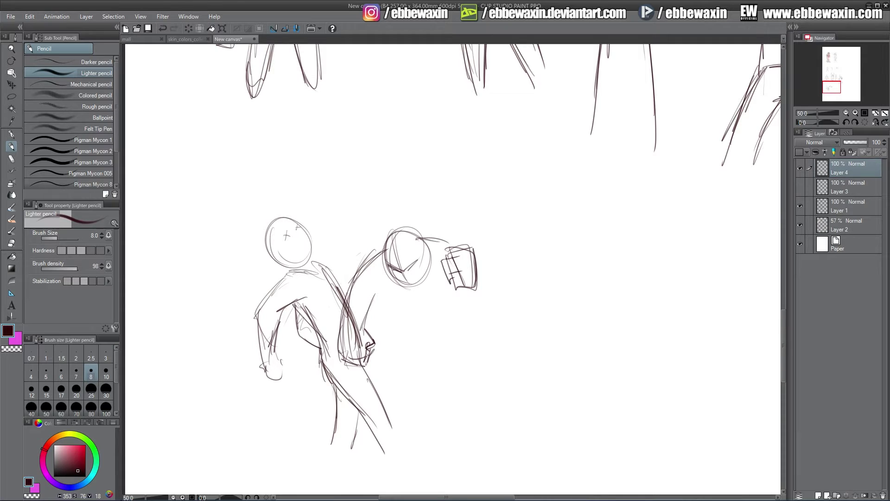
Draw long curved motion lines sweeping over the new attacker's head down toward the slumped figure's neck
{"action": "left_click_drag", "start_coordinate": [472, 160], "coordinate": [346, 220]}
{"action": "left_click_drag", "start_coordinate": [330, 265], "coordinate": [323, 306]}
{"action": "left_click_drag", "start_coordinate": [416, 163], "coordinate": [322, 260]}
{"action": "mouse_move", "coordinate": [457, 177]}
{"action": "left_mouse_down"}
{"action": "mouse_move", "coordinate": [432, 170]}
{"action": "mouse_move", "coordinate": [340, 287]}
{"action": "left_mouse_up"}
{"action": "left_click_drag", "start_coordinate": [365, 195], "coordinate": [331, 278]}
Add jagged impact marks around the slumped figure's head and short motion arcs near the attacker's shoulder
{"action": "left_click_drag", "start_coordinate": [308, 228], "coordinate": [334, 214]}
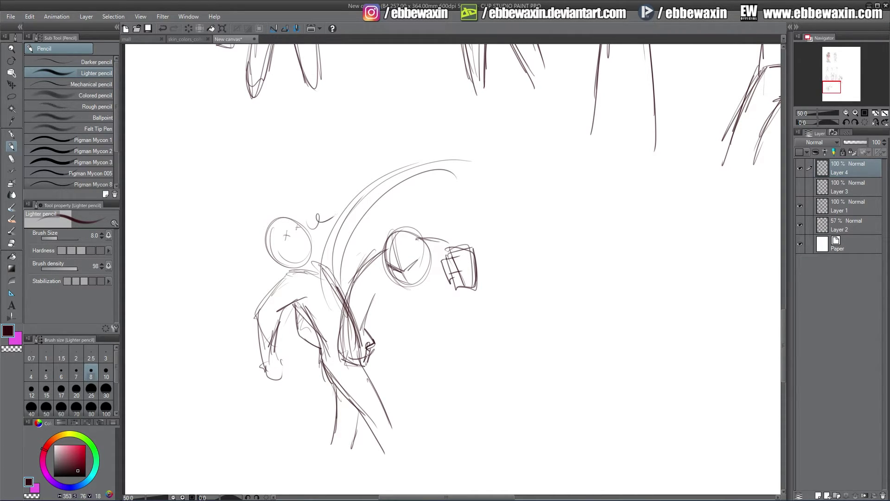
{"action": "left_click_drag", "start_coordinate": [311, 255], "coordinate": [321, 267]}
{"action": "mouse_move", "coordinate": [305, 228]}
{"action": "left_mouse_down"}
{"action": "mouse_move", "coordinate": [320, 201]}
{"action": "mouse_move", "coordinate": [323, 223]}
{"action": "mouse_move", "coordinate": [340, 210]}
{"action": "left_mouse_up"}
{"action": "mouse_move", "coordinate": [308, 255]}
{"action": "left_mouse_down"}
{"action": "mouse_move", "coordinate": [311, 274]}
{"action": "mouse_move", "coordinate": [323, 275]}
{"action": "left_mouse_up"}
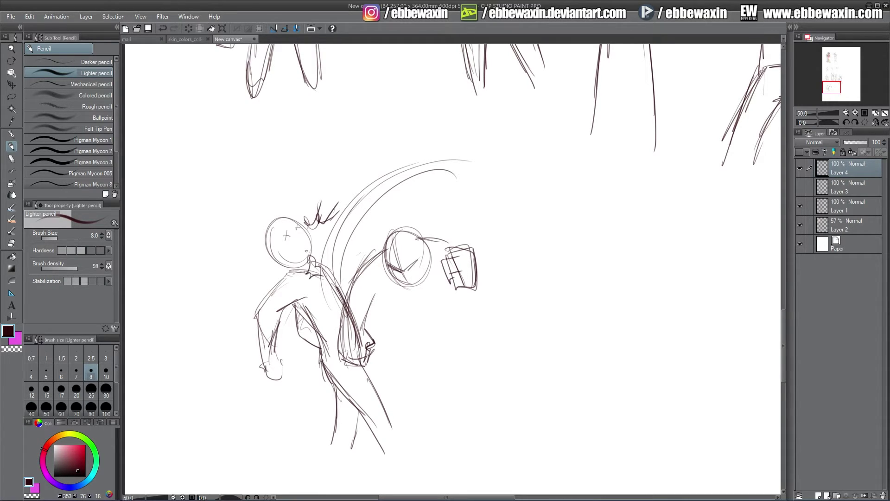
{"action": "left_click_drag", "start_coordinate": [365, 235], "coordinate": [354, 251]}
{"action": "left_click_drag", "start_coordinate": [370, 224], "coordinate": [360, 232]}
Hand-letter the sound effect "POW" above the slumped figure's head
{"action": "left_click_drag", "start_coordinate": [273, 172], "coordinate": [289, 216]}
{"action": "mouse_move", "coordinate": [270, 175]}
{"action": "left_mouse_down"}
{"action": "mouse_move", "coordinate": [289, 218]}
{"action": "mouse_move", "coordinate": [303, 165]}
{"action": "mouse_move", "coordinate": [312, 188]}
{"action": "left_mouse_up"}
{"action": "left_click_drag", "start_coordinate": [286, 216], "coordinate": [301, 213]}
{"action": "mouse_move", "coordinate": [287, 175]}
{"action": "left_mouse_down"}
{"action": "mouse_move", "coordinate": [291, 187]}
{"action": "mouse_move", "coordinate": [295, 177]}
{"action": "left_mouse_up"}
{"action": "mouse_move", "coordinate": [318, 169]}
{"action": "left_mouse_down"}
{"action": "mouse_move", "coordinate": [314, 202]}
{"action": "mouse_move", "coordinate": [326, 172]}
{"action": "mouse_move", "coordinate": [352, 194]}
{"action": "mouse_move", "coordinate": [362, 164]}
{"action": "mouse_move", "coordinate": [341, 178]}
{"action": "left_mouse_up"}
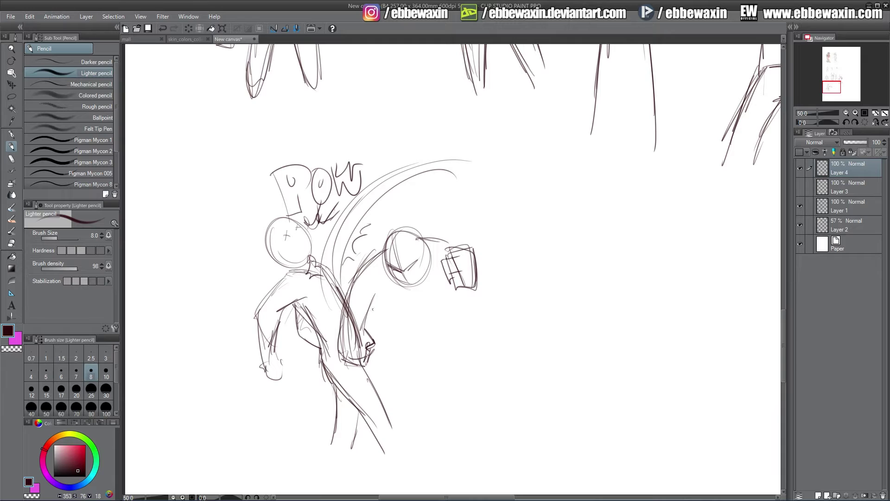
Draw the front and back contours of the new attacker's torso down to the hips
{"action": "mouse_move", "coordinate": [376, 289]}
{"action": "left_mouse_down"}
{"action": "mouse_move", "coordinate": [414, 331]}
{"action": "mouse_move", "coordinate": [365, 311]}
{"action": "mouse_move", "coordinate": [413, 332]}
{"action": "left_mouse_up"}
{"action": "left_click_drag", "start_coordinate": [456, 287], "coordinate": [452, 332]}
{"action": "left_click_drag", "start_coordinate": [459, 303], "coordinate": [450, 336]}
Draw the new attacker's front leg slanting down toward the slumped figure and reinforce the belly line
{"action": "mouse_move", "coordinate": [379, 288]}
{"action": "left_mouse_down"}
{"action": "mouse_move", "coordinate": [412, 343]}
{"action": "mouse_move", "coordinate": [398, 403]}
{"action": "left_mouse_up"}
{"action": "left_click_drag", "start_coordinate": [419, 332], "coordinate": [386, 408]}
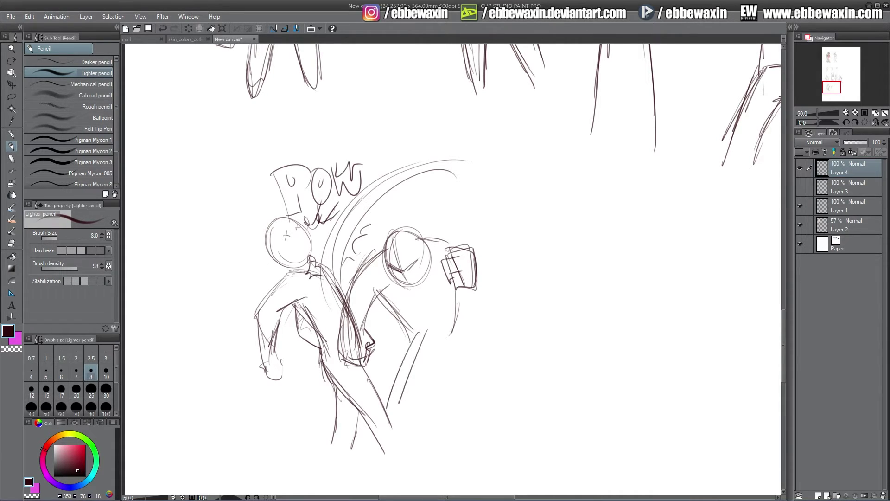
{"action": "mouse_move", "coordinate": [447, 335]}
{"action": "left_mouse_down"}
{"action": "mouse_move", "coordinate": [401, 426]}
{"action": "mouse_move", "coordinate": [399, 449]}
{"action": "left_mouse_up"}
{"action": "left_click_drag", "start_coordinate": [414, 347], "coordinate": [408, 365]}
{"action": "left_click_drag", "start_coordinate": [410, 361], "coordinate": [392, 407]}
{"action": "left_click_drag", "start_coordinate": [390, 309], "coordinate": [407, 349]}
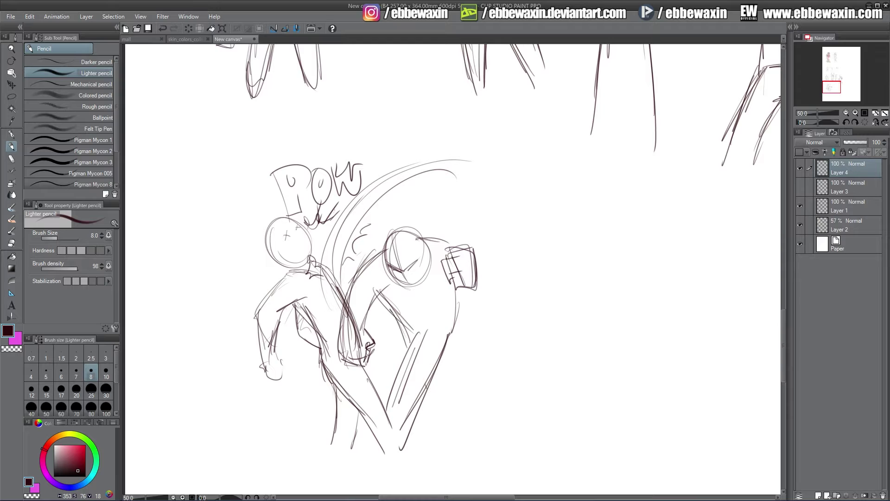
Draw the new attacker's rear leg extending backward behind the front leg
{"action": "left_click_drag", "start_coordinate": [428, 390], "coordinate": [447, 427]}
{"action": "left_click_drag", "start_coordinate": [439, 411], "coordinate": [454, 430]}
{"action": "left_click_drag", "start_coordinate": [443, 345], "coordinate": [469, 421]}
{"action": "left_click_drag", "start_coordinate": [445, 362], "coordinate": [462, 405]}
Beside the fight scene, draw a new figure's large round head with curved shoulder and upper-arm lines around it
{"action": "left_click_drag", "start_coordinate": [830, 85], "coordinate": [835, 84]}
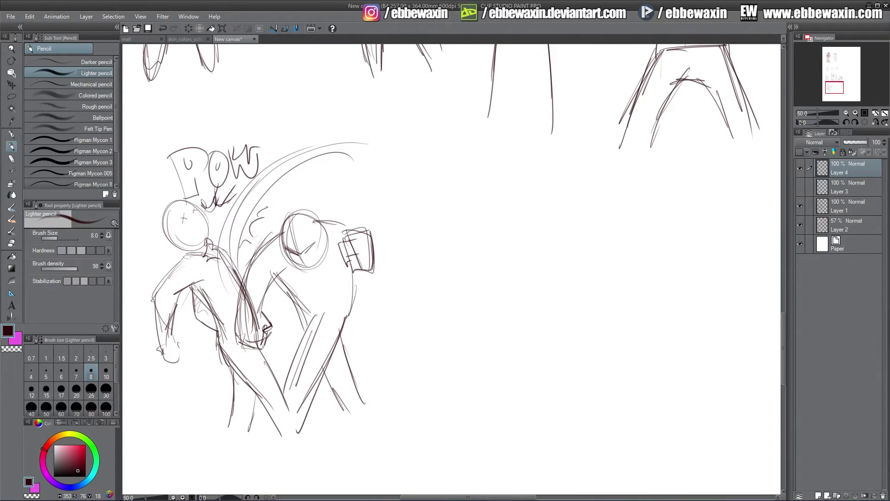
{"action": "mouse_move", "coordinate": [433, 231]}
{"action": "left_mouse_down"}
{"action": "mouse_move", "coordinate": [410, 272]}
{"action": "mouse_move", "coordinate": [475, 243]}
{"action": "mouse_move", "coordinate": [417, 278]}
{"action": "mouse_move", "coordinate": [433, 228]}
{"action": "mouse_move", "coordinate": [424, 231]}
{"action": "mouse_move", "coordinate": [510, 253]}
{"action": "mouse_move", "coordinate": [528, 289]}
{"action": "left_mouse_up"}
{"action": "mouse_move", "coordinate": [424, 225]}
{"action": "left_mouse_down"}
{"action": "mouse_move", "coordinate": [430, 232]}
{"action": "mouse_move", "coordinate": [394, 234]}
{"action": "mouse_move", "coordinate": [378, 258]}
{"action": "mouse_move", "coordinate": [436, 300]}
{"action": "left_mouse_up"}
{"action": "left_click_drag", "start_coordinate": [399, 276], "coordinate": [455, 300]}
{"action": "mouse_move", "coordinate": [408, 286]}
{"action": "left_mouse_down"}
{"action": "mouse_move", "coordinate": [496, 302]}
{"action": "mouse_move", "coordinate": [526, 321]}
{"action": "left_mouse_up"}
{"action": "left_click_drag", "start_coordinate": [487, 297], "coordinate": [534, 327]}
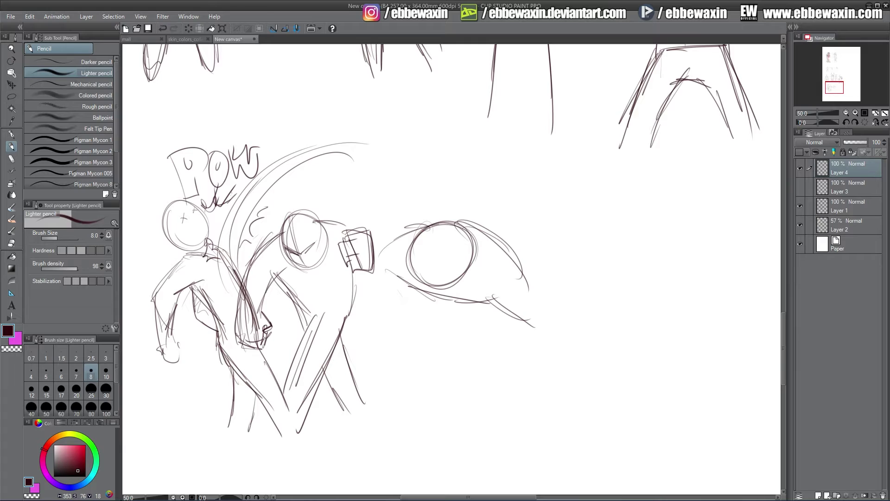
Draw the new figure's forearm and hand reaching outward, and extend the opposite shoulder line toward the attacker's fist
{"action": "left_click_drag", "start_coordinate": [507, 254], "coordinate": [550, 315]}
{"action": "mouse_move", "coordinate": [533, 295]}
{"action": "left_mouse_down"}
{"action": "mouse_move", "coordinate": [579, 319]}
{"action": "mouse_move", "coordinate": [600, 292]}
{"action": "mouse_move", "coordinate": [564, 321]}
{"action": "mouse_move", "coordinate": [588, 283]}
{"action": "mouse_move", "coordinate": [614, 278]}
{"action": "mouse_move", "coordinate": [564, 320]}
{"action": "left_mouse_up"}
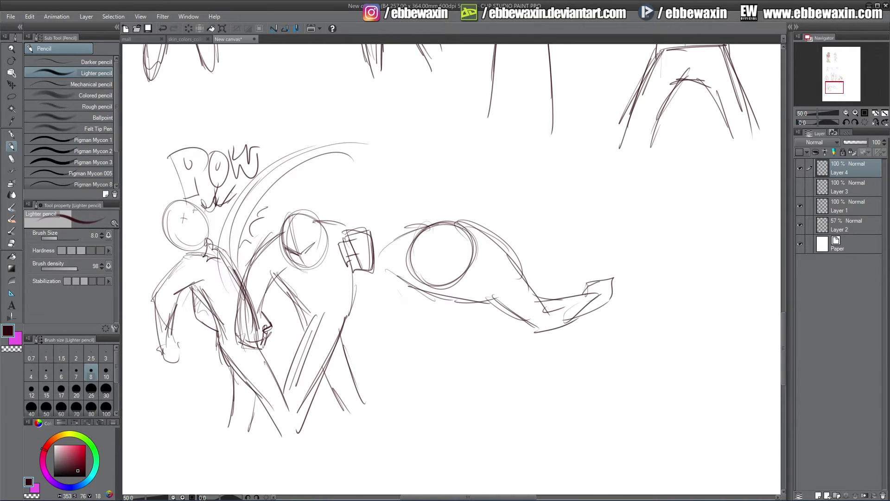
{"action": "left_click_drag", "start_coordinate": [374, 241], "coordinate": [408, 233]}
Draw the new figure's tapering torso sides and the curved lower edge of its body beneath the head
{"action": "mouse_move", "coordinate": [414, 284]}
{"action": "left_mouse_down"}
{"action": "mouse_move", "coordinate": [456, 326]}
{"action": "mouse_move", "coordinate": [455, 338]}
{"action": "left_mouse_up"}
{"action": "left_click_drag", "start_coordinate": [504, 314], "coordinate": [514, 346]}
{"action": "left_click_drag", "start_coordinate": [426, 293], "coordinate": [456, 320]}
{"action": "mouse_move", "coordinate": [440, 302]}
{"action": "left_mouse_down"}
{"action": "mouse_move", "coordinate": [460, 327]}
{"action": "mouse_move", "coordinate": [508, 325]}
{"action": "mouse_move", "coordinate": [506, 337]}
{"action": "left_mouse_up"}
Draw the outer contours of the new figure's two legs below the torso
{"action": "mouse_move", "coordinate": [452, 319]}
{"action": "left_mouse_down"}
{"action": "mouse_move", "coordinate": [443, 373]}
{"action": "mouse_move", "coordinate": [420, 406]}
{"action": "mouse_move", "coordinate": [428, 400]}
{"action": "left_mouse_up"}
{"action": "mouse_move", "coordinate": [523, 310]}
{"action": "left_mouse_down"}
{"action": "mouse_move", "coordinate": [509, 344]}
{"action": "mouse_move", "coordinate": [502, 335]}
{"action": "left_mouse_up"}
{"action": "mouse_move", "coordinate": [509, 326]}
{"action": "left_mouse_down"}
{"action": "mouse_move", "coordinate": [489, 333]}
{"action": "mouse_move", "coordinate": [530, 359]}
{"action": "mouse_move", "coordinate": [518, 422]}
{"action": "left_mouse_up"}
{"action": "left_click_drag", "start_coordinate": [526, 321], "coordinate": [512, 431]}
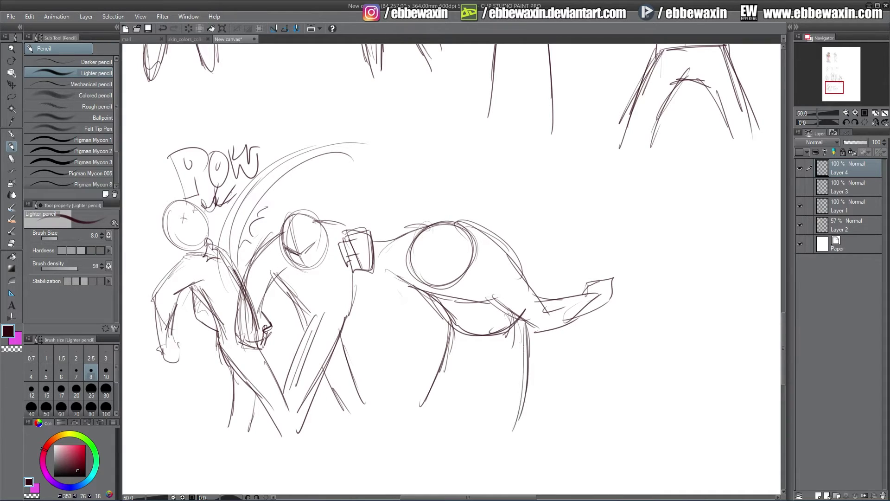
Draw the crotch and inner leg lines of the new figure and reinforce the outer leg contours
{"action": "left_click_drag", "start_coordinate": [473, 371], "coordinate": [448, 414]}
{"action": "mouse_move", "coordinate": [460, 347]}
{"action": "left_mouse_down"}
{"action": "mouse_move", "coordinate": [498, 365]}
{"action": "mouse_move", "coordinate": [489, 414]}
{"action": "left_mouse_up"}
{"action": "mouse_move", "coordinate": [491, 366]}
{"action": "left_mouse_down"}
{"action": "mouse_move", "coordinate": [482, 425]}
{"action": "mouse_move", "coordinate": [487, 408]}
{"action": "left_mouse_up"}
{"action": "left_click_drag", "start_coordinate": [530, 318], "coordinate": [521, 435]}
{"action": "left_click_drag", "start_coordinate": [482, 359], "coordinate": [465, 399]}
{"action": "left_click_drag", "start_coordinate": [479, 380], "coordinate": [448, 420]}
{"action": "left_click_drag", "start_coordinate": [445, 337], "coordinate": [442, 378]}
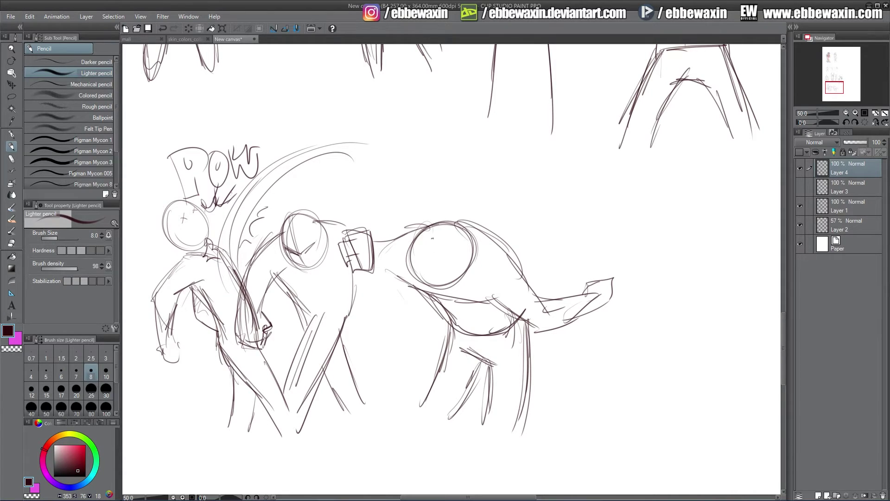
Mark cross-shaped eyes on the bent figure's head, detail its outstretched hand and draw an oval head for an attacker behind it
{"action": "mouse_move", "coordinate": [430, 235]}
{"action": "left_mouse_down"}
{"action": "mouse_move", "coordinate": [455, 253]}
{"action": "mouse_move", "coordinate": [447, 261]}
{"action": "left_mouse_up"}
{"action": "left_click_drag", "start_coordinate": [460, 223], "coordinate": [460, 240]}
{"action": "mouse_move", "coordinate": [587, 292]}
{"action": "left_mouse_down"}
{"action": "mouse_move", "coordinate": [597, 278]}
{"action": "mouse_move", "coordinate": [614, 279]}
{"action": "mouse_move", "coordinate": [591, 309]}
{"action": "left_mouse_up"}
{"action": "mouse_move", "coordinate": [528, 212]}
{"action": "left_mouse_down"}
{"action": "mouse_move", "coordinate": [533, 190]}
{"action": "mouse_move", "coordinate": [554, 197]}
{"action": "mouse_move", "coordinate": [559, 222]}
{"action": "mouse_move", "coordinate": [545, 232]}
{"action": "left_mouse_up"}
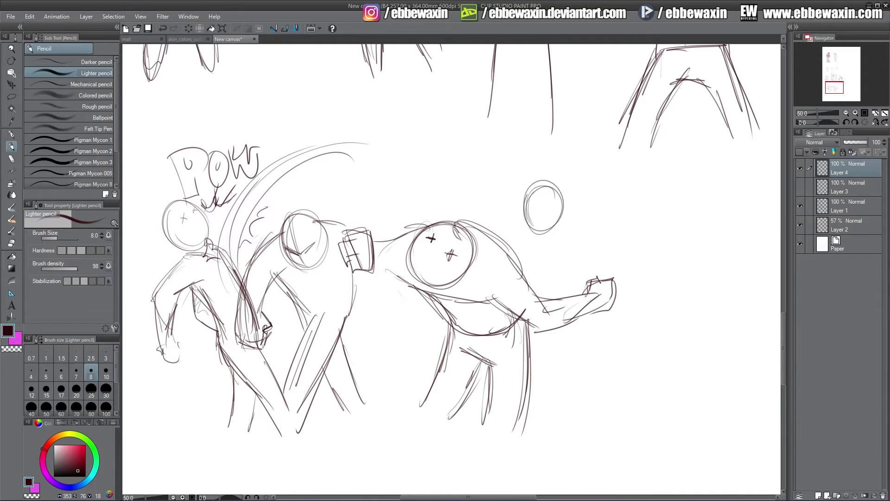
Draw the upper contour of the attacker's extended arm across its head and a small clenched fist below it
{"action": "mouse_move", "coordinate": [533, 186]}
{"action": "left_mouse_down"}
{"action": "mouse_move", "coordinate": [565, 211]}
{"action": "mouse_move", "coordinate": [518, 233]}
{"action": "mouse_move", "coordinate": [626, 201]}
{"action": "left_mouse_up"}
{"action": "left_click_drag", "start_coordinate": [521, 230], "coordinate": [621, 196]}
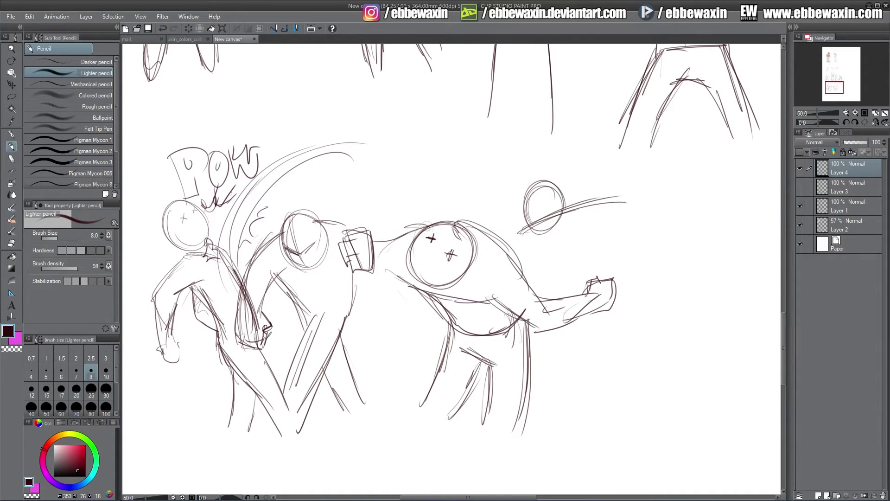
{"action": "mouse_move", "coordinate": [547, 218]}
{"action": "left_mouse_down"}
{"action": "mouse_move", "coordinate": [633, 199]}
{"action": "mouse_move", "coordinate": [633, 224]}
{"action": "mouse_move", "coordinate": [602, 220]}
{"action": "mouse_move", "coordinate": [541, 249]}
{"action": "mouse_move", "coordinate": [516, 233]}
{"action": "mouse_move", "coordinate": [505, 248]}
{"action": "mouse_move", "coordinate": [524, 229]}
{"action": "left_mouse_up"}
{"action": "left_click_drag", "start_coordinate": [565, 262], "coordinate": [558, 286]}
{"action": "mouse_move", "coordinate": [556, 272]}
{"action": "left_mouse_down"}
{"action": "mouse_move", "coordinate": [573, 268]}
{"action": "mouse_move", "coordinate": [581, 277]}
{"action": "left_mouse_up"}
{"action": "mouse_move", "coordinate": [568, 274]}
{"action": "left_mouse_down"}
{"action": "mouse_move", "coordinate": [556, 295]}
{"action": "mouse_move", "coordinate": [570, 295]}
{"action": "left_mouse_up"}
{"action": "left_click_drag", "start_coordinate": [569, 295], "coordinate": [552, 285]}
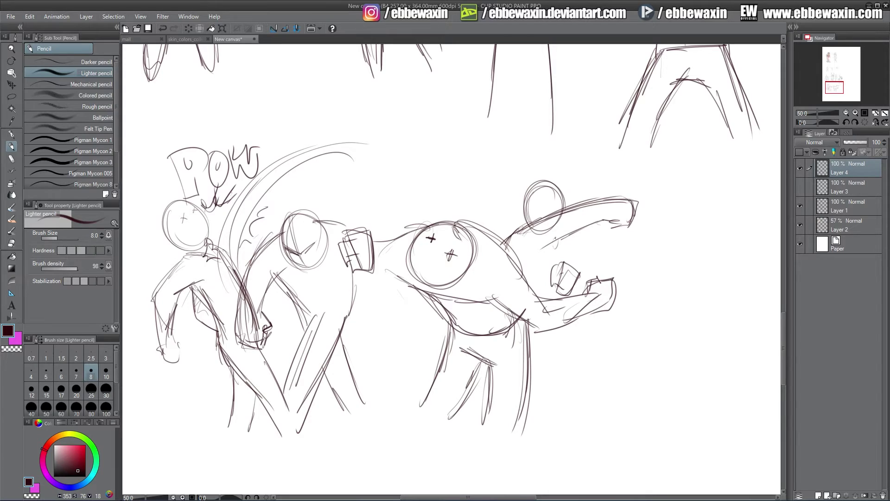
Draw the underside of the attacker's extended arm, reinforce its top edge and close the hand at its end
{"action": "mouse_move", "coordinate": [551, 241]}
{"action": "left_mouse_down"}
{"action": "mouse_move", "coordinate": [567, 264]}
{"action": "mouse_move", "coordinate": [569, 253]}
{"action": "mouse_move", "coordinate": [530, 245]}
{"action": "left_mouse_up"}
{"action": "mouse_move", "coordinate": [557, 233]}
{"action": "left_mouse_down"}
{"action": "mouse_move", "coordinate": [565, 228]}
{"action": "mouse_move", "coordinate": [524, 268]}
{"action": "mouse_move", "coordinate": [607, 219]}
{"action": "left_mouse_up"}
{"action": "left_click_drag", "start_coordinate": [575, 206], "coordinate": [638, 198]}
{"action": "mouse_move", "coordinate": [634, 204]}
{"action": "left_mouse_down"}
{"action": "mouse_move", "coordinate": [633, 218]}
{"action": "mouse_move", "coordinate": [617, 224]}
{"action": "left_mouse_up"}
{"action": "left_click_drag", "start_coordinate": [611, 222], "coordinate": [631, 219]}
{"action": "left_click_drag", "start_coordinate": [633, 198], "coordinate": [635, 215]}
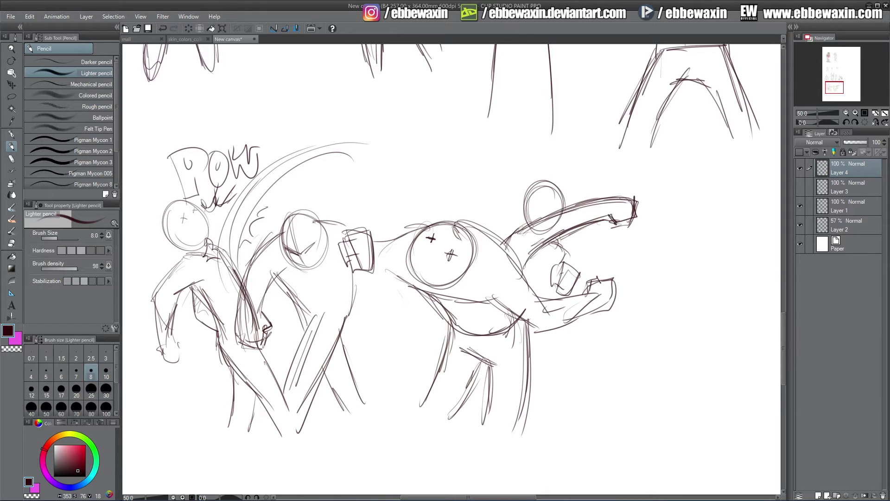
Connect the attacker's second arm to the small fist and draw its leg lines behind the bent figure's legs
{"action": "left_click_drag", "start_coordinate": [555, 239], "coordinate": [565, 247]}
{"action": "left_click_drag", "start_coordinate": [561, 244], "coordinate": [571, 271]}
{"action": "left_click_drag", "start_coordinate": [569, 266], "coordinate": [567, 284]}
{"action": "left_click_drag", "start_coordinate": [530, 330], "coordinate": [544, 402]}
{"action": "left_click_drag", "start_coordinate": [530, 344], "coordinate": [540, 421]}
{"action": "left_click_drag", "start_coordinate": [550, 324], "coordinate": [536, 347]}
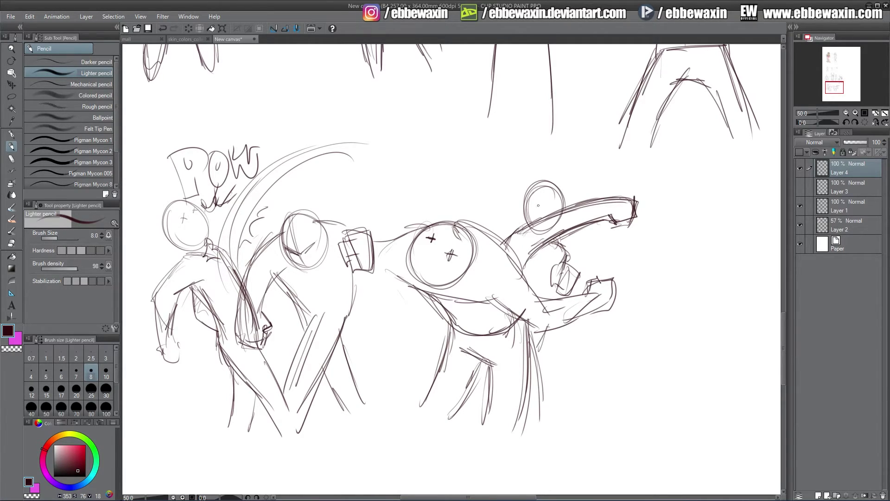
Add angry eyes to the attacker's face and draw a spiky impact burst above the bent figure's head
{"action": "mouse_move", "coordinate": [526, 203]}
{"action": "left_mouse_down"}
{"action": "mouse_move", "coordinate": [550, 209]}
{"action": "mouse_move", "coordinate": [556, 200]}
{"action": "left_mouse_up"}
{"action": "left_click_drag", "start_coordinate": [523, 235], "coordinate": [616, 201]}
{"action": "mouse_move", "coordinate": [455, 201]}
{"action": "left_mouse_down"}
{"action": "mouse_move", "coordinate": [478, 197]}
{"action": "mouse_move", "coordinate": [456, 217]}
{"action": "mouse_move", "coordinate": [494, 165]}
{"action": "mouse_move", "coordinate": [495, 204]}
{"action": "mouse_move", "coordinate": [505, 184]}
{"action": "mouse_move", "coordinate": [529, 183]}
{"action": "mouse_move", "coordinate": [510, 217]}
{"action": "left_mouse_up"}
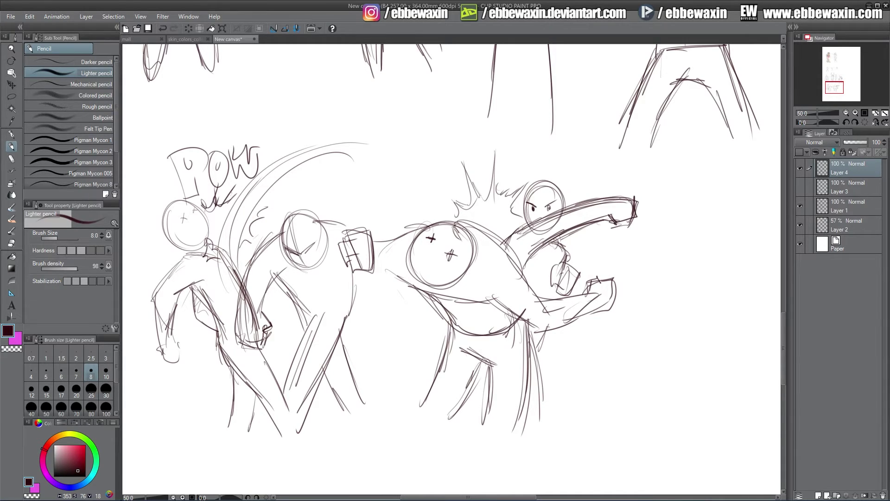
Letter the sound effect "POW" around the impact burst above the bent figure and the attacker
{"action": "mouse_move", "coordinate": [410, 164]}
{"action": "left_mouse_down"}
{"action": "mouse_move", "coordinate": [422, 210]}
{"action": "mouse_move", "coordinate": [437, 197]}
{"action": "mouse_move", "coordinate": [444, 218]}
{"action": "mouse_move", "coordinate": [439, 185]}
{"action": "mouse_move", "coordinate": [464, 198]}
{"action": "left_mouse_up"}
{"action": "mouse_move", "coordinate": [484, 153]}
{"action": "left_mouse_down"}
{"action": "mouse_move", "coordinate": [468, 174]}
{"action": "mouse_move", "coordinate": [512, 187]}
{"action": "left_mouse_up"}
{"action": "left_click_drag", "start_coordinate": [505, 156], "coordinate": [485, 190]}
{"action": "left_click_drag", "start_coordinate": [493, 172], "coordinate": [482, 188]}
{"action": "mouse_move", "coordinate": [523, 157]}
{"action": "left_mouse_down"}
{"action": "mouse_move", "coordinate": [519, 185]}
{"action": "mouse_move", "coordinate": [539, 151]}
{"action": "left_mouse_up"}
{"action": "mouse_move", "coordinate": [539, 154]}
{"action": "left_mouse_down"}
{"action": "mouse_move", "coordinate": [543, 176]}
{"action": "mouse_move", "coordinate": [562, 154]}
{"action": "mouse_move", "coordinate": [597, 156]}
{"action": "mouse_move", "coordinate": [575, 206]}
{"action": "mouse_move", "coordinate": [624, 200]}
{"action": "left_mouse_up"}
Fill the attacker's extended arm with repeated sweeping lines that emphasize the swing
{"action": "left_click_drag", "start_coordinate": [566, 217], "coordinate": [624, 201]}
{"action": "left_click_drag", "start_coordinate": [572, 219], "coordinate": [633, 208]}
{"action": "mouse_move", "coordinate": [505, 227]}
{"action": "left_mouse_down"}
{"action": "mouse_move", "coordinate": [615, 199]}
{"action": "mouse_move", "coordinate": [552, 212]}
{"action": "left_mouse_up"}
{"action": "left_click_drag", "start_coordinate": [510, 243], "coordinate": [622, 204]}
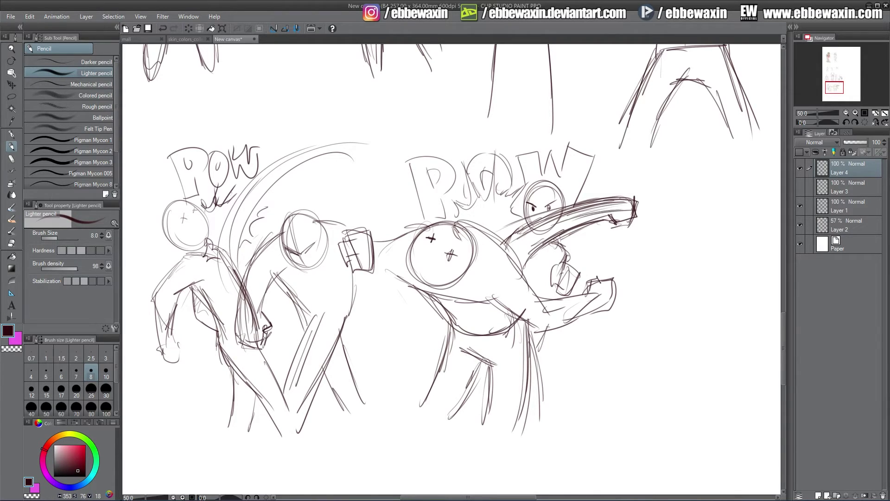
{"action": "left_click_drag", "start_coordinate": [556, 228], "coordinate": [623, 210]}
Review the camera sketch and the reference illustration with its mannequin drawing, toggling the visibility of Layer 2 and Layer 1
{"action": "left_click_drag", "start_coordinate": [833, 87], "coordinate": [831, 70]}
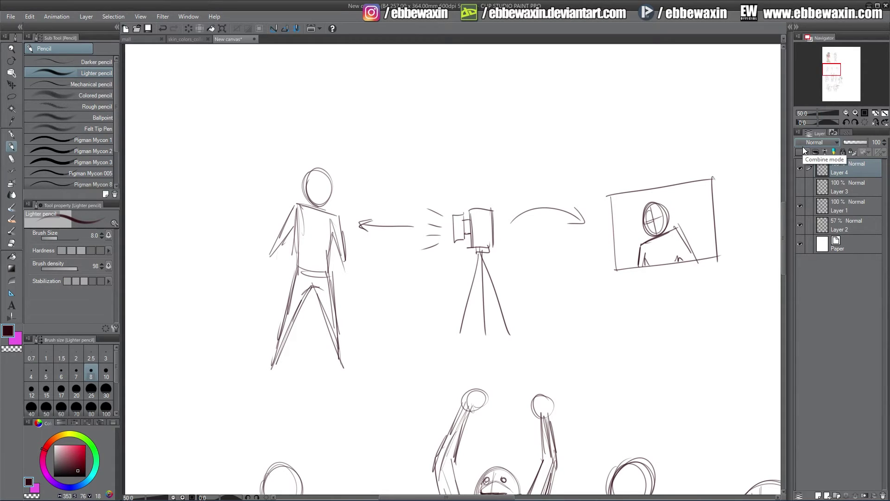
{"action": "left_click_drag", "start_coordinate": [830, 70], "coordinate": [832, 58]}
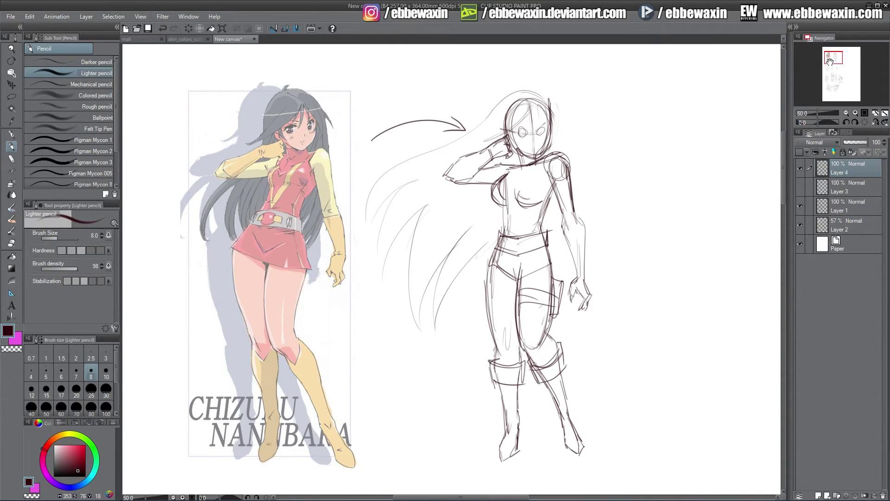
{"action": "left_click_drag", "start_coordinate": [830, 62], "coordinate": [831, 62]}
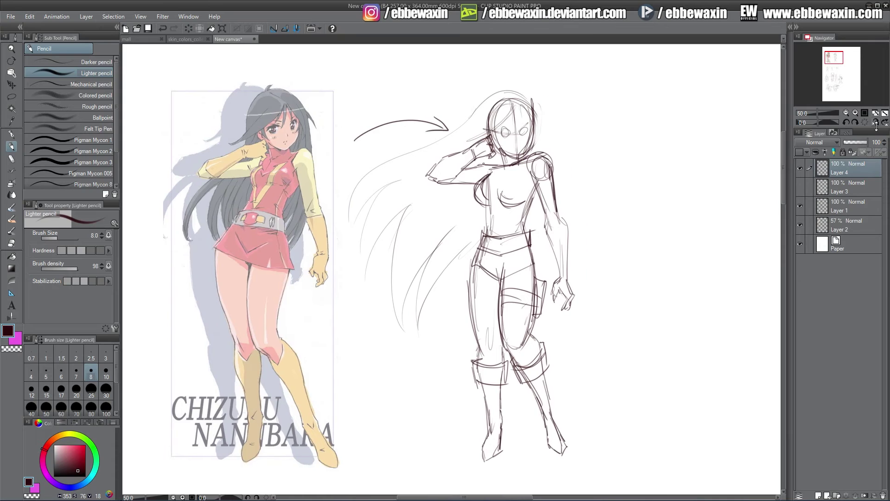
{"action": "left_click", "coordinate": [800, 225]}
{"action": "left_click", "coordinate": [801, 224]}
{"action": "left_click", "coordinate": [800, 207]}
{"action": "left_click", "coordinate": [800, 208]}
{"action": "left_click_drag", "start_coordinate": [823, 75], "coordinate": [825, 76]}
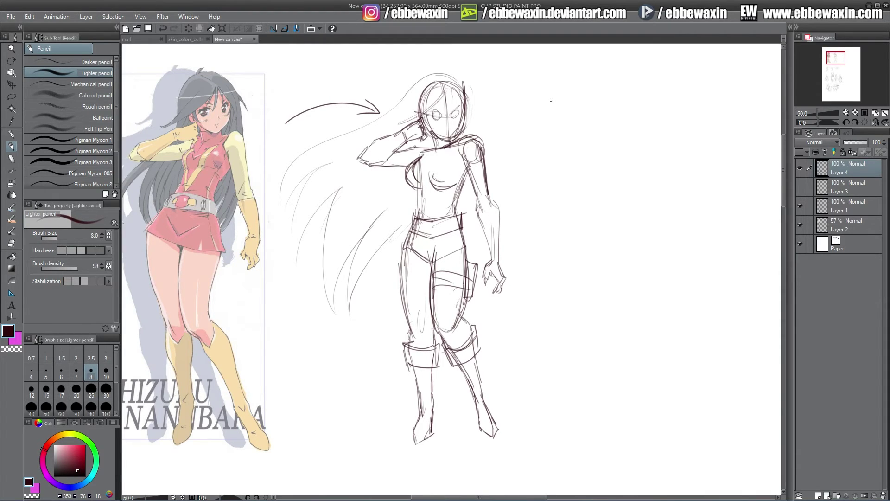
Draw an angular polygonal head and neck for a new figure beside the long-haired mannequin sketch
{"action": "left_click_drag", "start_coordinate": [566, 89], "coordinate": [561, 119]}
{"action": "left_click_drag", "start_coordinate": [556, 91], "coordinate": [588, 77]}
{"action": "left_click_drag", "start_coordinate": [589, 76], "coordinate": [611, 94]}
{"action": "mouse_move", "coordinate": [565, 122]}
{"action": "left_mouse_down"}
{"action": "mouse_move", "coordinate": [593, 138]}
{"action": "mouse_move", "coordinate": [609, 123]}
{"action": "mouse_move", "coordinate": [583, 150]}
{"action": "left_mouse_up"}
{"action": "left_click_drag", "start_coordinate": [581, 128], "coordinate": [585, 149]}
Draw the new figure's shoulder line and the straight contours of its lowered upper arm
{"action": "mouse_move", "coordinate": [588, 139]}
{"action": "left_mouse_down"}
{"action": "mouse_move", "coordinate": [591, 151]}
{"action": "mouse_move", "coordinate": [615, 142]}
{"action": "left_mouse_up"}
{"action": "mouse_move", "coordinate": [615, 138]}
{"action": "left_mouse_down"}
{"action": "mouse_move", "coordinate": [632, 178]}
{"action": "mouse_move", "coordinate": [620, 137]}
{"action": "left_mouse_up"}
{"action": "left_click_drag", "start_coordinate": [615, 138], "coordinate": [639, 217]}
{"action": "left_click_drag", "start_coordinate": [602, 166], "coordinate": [629, 217]}
{"action": "left_click_drag", "start_coordinate": [626, 200], "coordinate": [634, 214]}
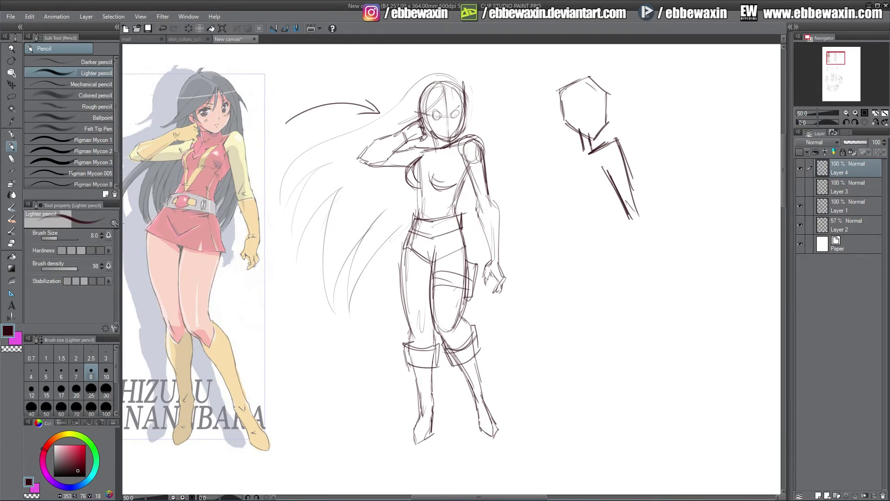
Draw the new figure's other shoulder and its arm bent up toward the head with a blocky forearm
{"action": "mouse_move", "coordinate": [562, 144]}
{"action": "left_mouse_down"}
{"action": "mouse_move", "coordinate": [583, 149]}
{"action": "mouse_move", "coordinate": [536, 124]}
{"action": "mouse_move", "coordinate": [557, 120]}
{"action": "mouse_move", "coordinate": [538, 139]}
{"action": "mouse_move", "coordinate": [559, 137]}
{"action": "left_mouse_up"}
{"action": "left_click_drag", "start_coordinate": [556, 119], "coordinate": [558, 139]}
{"action": "mouse_move", "coordinate": [538, 126]}
{"action": "left_mouse_down"}
{"action": "mouse_move", "coordinate": [497, 139]}
{"action": "mouse_move", "coordinate": [503, 159]}
{"action": "left_mouse_up"}
{"action": "mouse_move", "coordinate": [503, 158]}
{"action": "left_mouse_down"}
{"action": "mouse_move", "coordinate": [540, 149]}
{"action": "mouse_move", "coordinate": [503, 158]}
{"action": "left_mouse_up"}
{"action": "mouse_move", "coordinate": [509, 156]}
{"action": "left_mouse_down"}
{"action": "mouse_move", "coordinate": [562, 161]}
{"action": "mouse_move", "coordinate": [520, 147]}
{"action": "mouse_move", "coordinate": [547, 149]}
{"action": "mouse_move", "coordinate": [562, 166]}
{"action": "left_mouse_up"}
Draw the sides of the new figure's torso tapering to the waist and close them with a waistline
{"action": "mouse_move", "coordinate": [520, 154]}
{"action": "left_mouse_down"}
{"action": "mouse_move", "coordinate": [554, 163]}
{"action": "mouse_move", "coordinate": [565, 185]}
{"action": "mouse_move", "coordinate": [554, 222]}
{"action": "left_mouse_up"}
{"action": "mouse_move", "coordinate": [564, 183]}
{"action": "left_mouse_down"}
{"action": "mouse_move", "coordinate": [552, 221]}
{"action": "mouse_move", "coordinate": [592, 234]}
{"action": "left_mouse_up"}
{"action": "left_click_drag", "start_coordinate": [557, 226], "coordinate": [591, 241]}
{"action": "left_click_drag", "start_coordinate": [607, 179], "coordinate": [595, 235]}
Draw the hips and long thigh contours of the new figure down to the front leg's knee
{"action": "mouse_move", "coordinate": [553, 217]}
{"action": "left_mouse_down"}
{"action": "mouse_move", "coordinate": [555, 329]}
{"action": "mouse_move", "coordinate": [543, 277]}
{"action": "left_mouse_up"}
{"action": "mouse_move", "coordinate": [551, 227]}
{"action": "left_mouse_down"}
{"action": "mouse_move", "coordinate": [541, 281]}
{"action": "mouse_move", "coordinate": [554, 322]}
{"action": "left_mouse_up"}
{"action": "mouse_move", "coordinate": [598, 228]}
{"action": "left_mouse_down"}
{"action": "mouse_move", "coordinate": [608, 282]}
{"action": "mouse_move", "coordinate": [605, 319]}
{"action": "left_mouse_up"}
{"action": "left_click_drag", "start_coordinate": [570, 230], "coordinate": [567, 283]}
{"action": "mouse_move", "coordinate": [570, 236]}
{"action": "left_mouse_down"}
{"action": "mouse_move", "coordinate": [567, 276]}
{"action": "mouse_move", "coordinate": [583, 330]}
{"action": "left_mouse_up"}
{"action": "left_click_drag", "start_coordinate": [568, 291], "coordinate": [582, 327]}
{"action": "left_click_drag", "start_coordinate": [582, 327], "coordinate": [596, 320]}
{"action": "left_click_drag", "start_coordinate": [605, 278], "coordinate": [596, 325]}
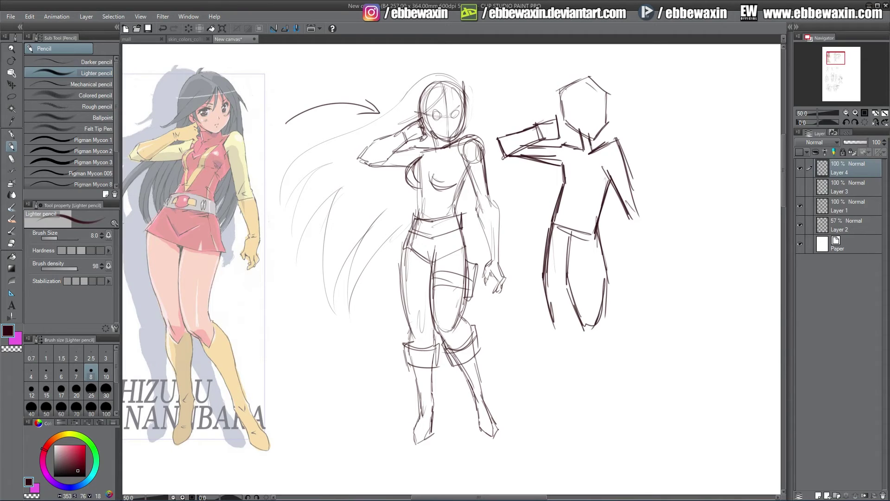
Draw the straight leg's knee, the lower leg contours and the pointed foot of the new figure
{"action": "left_click_drag", "start_coordinate": [563, 297], "coordinate": [559, 315]}
{"action": "left_click_drag", "start_coordinate": [570, 295], "coordinate": [562, 326]}
{"action": "left_click_drag", "start_coordinate": [549, 316], "coordinate": [561, 327]}
{"action": "left_click_drag", "start_coordinate": [542, 271], "coordinate": [557, 359]}
{"action": "left_click_drag", "start_coordinate": [545, 302], "coordinate": [558, 396]}
{"action": "left_click_drag", "start_coordinate": [556, 365], "coordinate": [561, 397]}
{"action": "mouse_move", "coordinate": [570, 372]}
{"action": "left_mouse_down"}
{"action": "mouse_move", "coordinate": [573, 403]}
{"action": "mouse_move", "coordinate": [571, 304]}
{"action": "mouse_move", "coordinate": [573, 335]}
{"action": "left_mouse_up"}
{"action": "mouse_move", "coordinate": [569, 350]}
{"action": "left_mouse_down"}
{"action": "mouse_move", "coordinate": [567, 366]}
{"action": "mouse_move", "coordinate": [556, 360]}
{"action": "left_mouse_up"}
{"action": "mouse_move", "coordinate": [556, 362]}
{"action": "left_mouse_down"}
{"action": "mouse_move", "coordinate": [551, 424]}
{"action": "mouse_move", "coordinate": [559, 438]}
{"action": "mouse_move", "coordinate": [573, 422]}
{"action": "left_mouse_up"}
{"action": "mouse_move", "coordinate": [573, 407]}
{"action": "left_mouse_down"}
{"action": "mouse_move", "coordinate": [575, 430]}
{"action": "mouse_move", "coordinate": [575, 423]}
{"action": "left_mouse_up"}
{"action": "left_click_drag", "start_coordinate": [572, 399], "coordinate": [574, 415]}
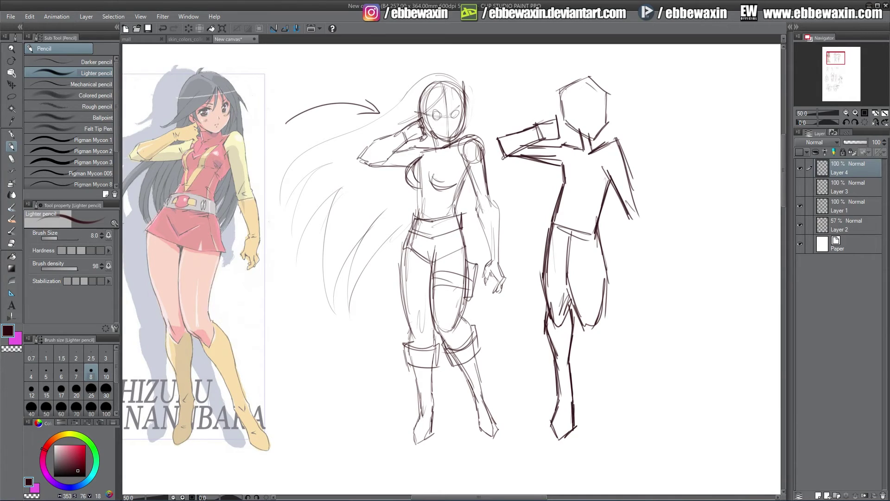
Draw the angled lower leg and foot of the new figure, and hide the reference illustration on Layer 2
{"action": "left_click_drag", "start_coordinate": [576, 304], "coordinate": [623, 395]}
{"action": "left_click_drag", "start_coordinate": [589, 345], "coordinate": [607, 362]}
{"action": "left_click_drag", "start_coordinate": [584, 336], "coordinate": [600, 354]}
{"action": "left_click", "coordinate": [800, 224]}
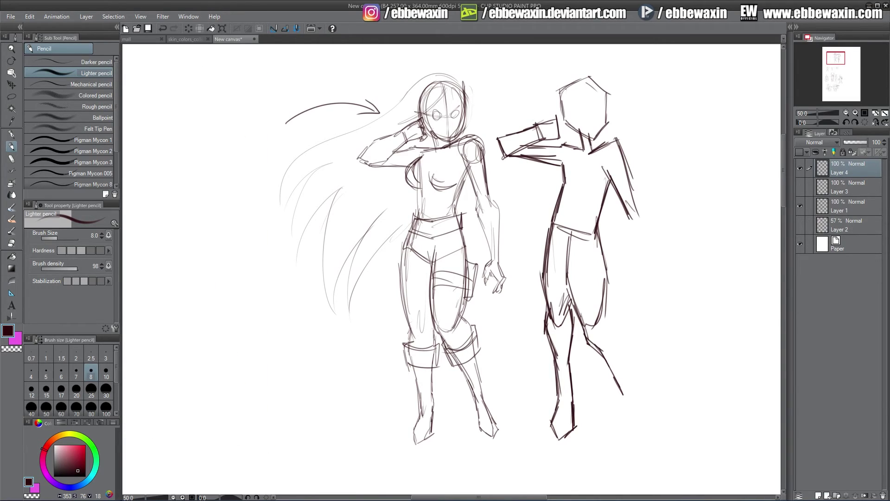
{"action": "left_click_drag", "start_coordinate": [832, 61], "coordinate": [835, 63]}
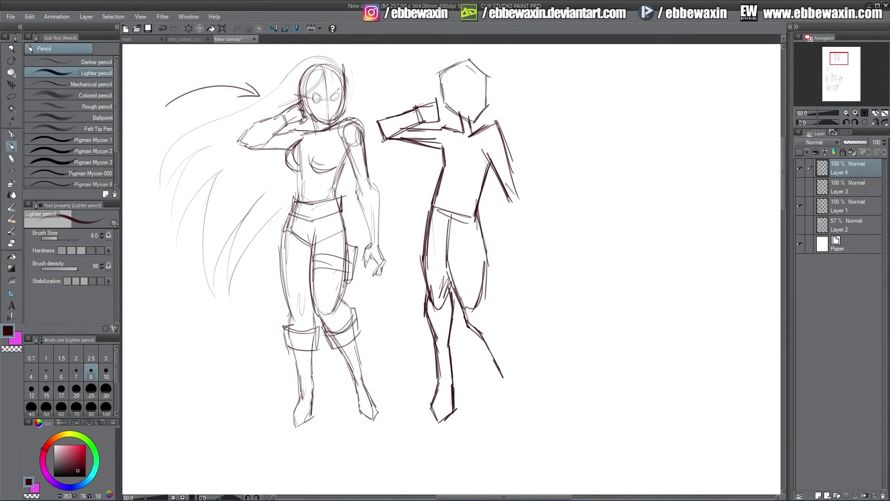
{"action": "mouse_move", "coordinate": [484, 290]}
{"action": "left_mouse_down"}
{"action": "mouse_move", "coordinate": [495, 301]}
{"action": "mouse_move", "coordinate": [518, 384]}
{"action": "left_mouse_up"}
{"action": "mouse_move", "coordinate": [489, 349]}
{"action": "left_mouse_down"}
{"action": "mouse_move", "coordinate": [510, 412]}
{"action": "mouse_move", "coordinate": [529, 418]}
{"action": "left_mouse_up"}
{"action": "left_click_drag", "start_coordinate": [507, 359], "coordinate": [529, 417]}
Draw the new figure's lowered forearm and its hand with fingers spread outward
{"action": "mouse_move", "coordinate": [503, 187]}
{"action": "left_mouse_down"}
{"action": "mouse_move", "coordinate": [521, 231]}
{"action": "mouse_move", "coordinate": [519, 190]}
{"action": "left_mouse_up"}
{"action": "left_click_drag", "start_coordinate": [519, 188], "coordinate": [533, 231]}
{"action": "mouse_move", "coordinate": [526, 203]}
{"action": "left_mouse_down"}
{"action": "mouse_move", "coordinate": [535, 235]}
{"action": "mouse_move", "coordinate": [528, 241]}
{"action": "mouse_move", "coordinate": [565, 232]}
{"action": "mouse_move", "coordinate": [540, 239]}
{"action": "mouse_move", "coordinate": [530, 261]}
{"action": "mouse_move", "coordinate": [539, 241]}
{"action": "mouse_move", "coordinate": [550, 242]}
{"action": "left_mouse_up"}
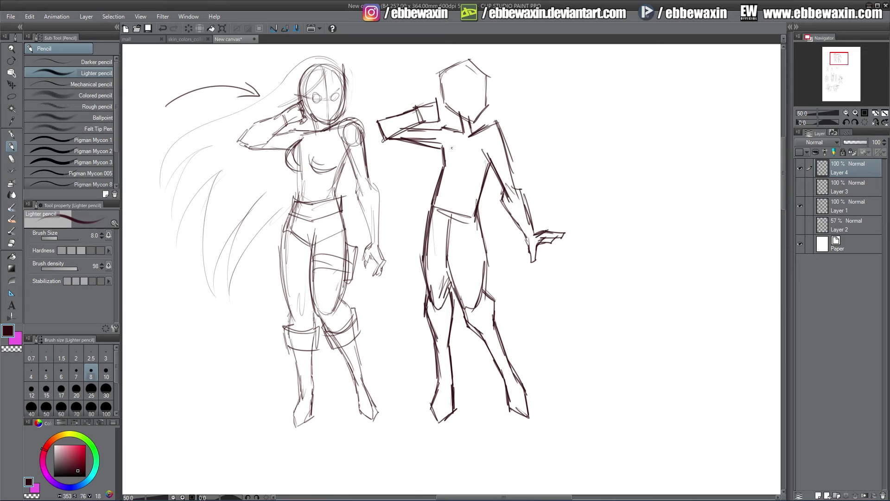
Draw a winking face with one open eye and a smile on the new figure's angular head
{"action": "scroll", "coordinate": [773, 84], "scroll_direction": "up", "scroll_amount": 3}
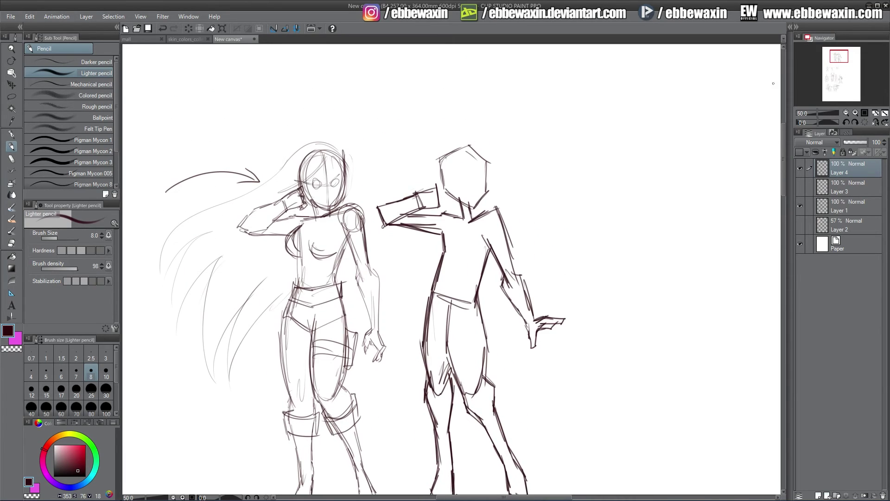
{"action": "mouse_move", "coordinate": [451, 181]}
{"action": "left_mouse_down"}
{"action": "mouse_move", "coordinate": [483, 177]}
{"action": "mouse_move", "coordinate": [467, 183]}
{"action": "mouse_move", "coordinate": [480, 186]}
{"action": "mouse_move", "coordinate": [476, 193]}
{"action": "left_mouse_up"}
{"action": "mouse_move", "coordinate": [466, 191]}
{"action": "left_mouse_down"}
{"action": "mouse_move", "coordinate": [477, 194]}
{"action": "mouse_move", "coordinate": [466, 211]}
{"action": "left_mouse_up"}
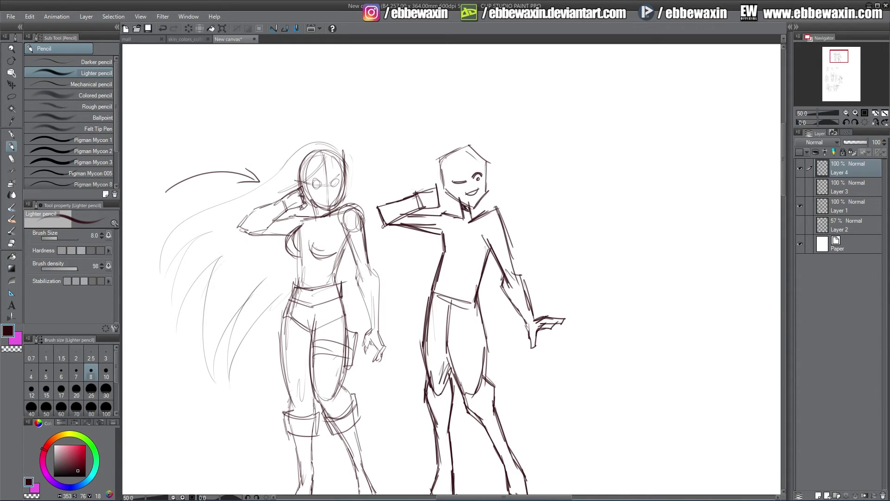
Compare the new figure with the reference illustration by briefly showing Layer 2
{"action": "left_click", "coordinate": [838, 57]}
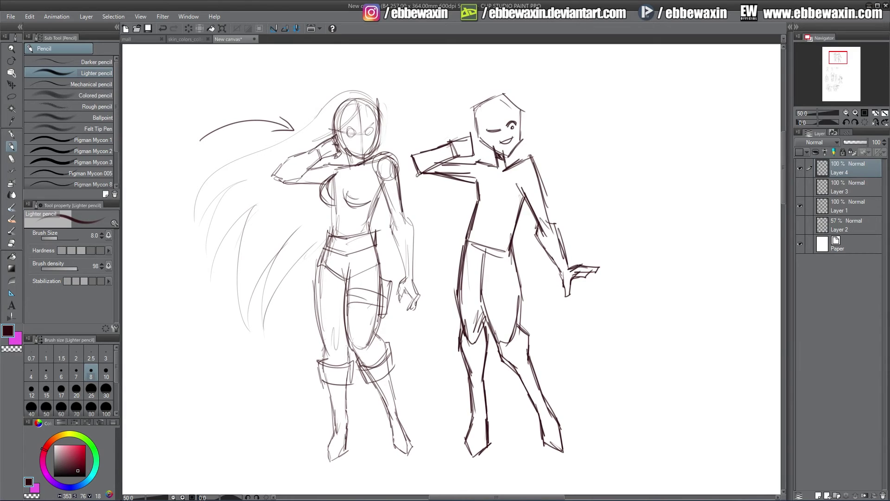
{"action": "left_click", "coordinate": [799, 224]}
{"action": "left_click_drag", "start_coordinate": [839, 57], "coordinate": [836, 58]}
{"action": "left_click", "coordinate": [800, 225]}
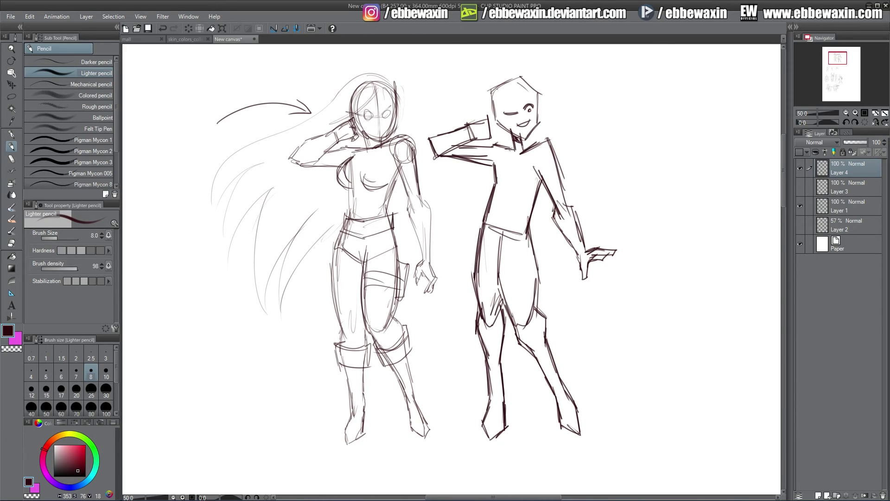
Add a V-neck collar to the new figure's chest and sleeve edges with cuffs on both arms
{"action": "mouse_move", "coordinate": [513, 143]}
{"action": "left_mouse_down"}
{"action": "mouse_move", "coordinate": [503, 148]}
{"action": "mouse_move", "coordinate": [503, 176]}
{"action": "mouse_move", "coordinate": [514, 170]}
{"action": "mouse_move", "coordinate": [518, 177]}
{"action": "mouse_move", "coordinate": [529, 138]}
{"action": "mouse_move", "coordinate": [506, 167]}
{"action": "mouse_move", "coordinate": [524, 160]}
{"action": "mouse_move", "coordinate": [512, 212]}
{"action": "left_mouse_up"}
{"action": "left_click_drag", "start_coordinate": [507, 170], "coordinate": [512, 216]}
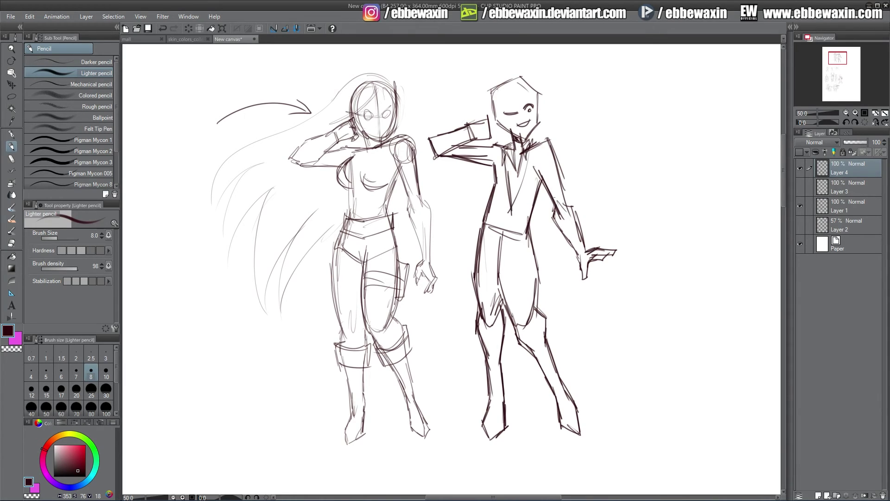
{"action": "left_click_drag", "start_coordinate": [588, 238], "coordinate": [571, 260]}
{"action": "left_click_drag", "start_coordinate": [540, 176], "coordinate": [570, 255]}
{"action": "left_click_drag", "start_coordinate": [563, 201], "coordinate": [588, 244]}
{"action": "left_click_drag", "start_coordinate": [465, 123], "coordinate": [473, 149]}
{"action": "left_click_drag", "start_coordinate": [474, 138], "coordinate": [471, 150]}
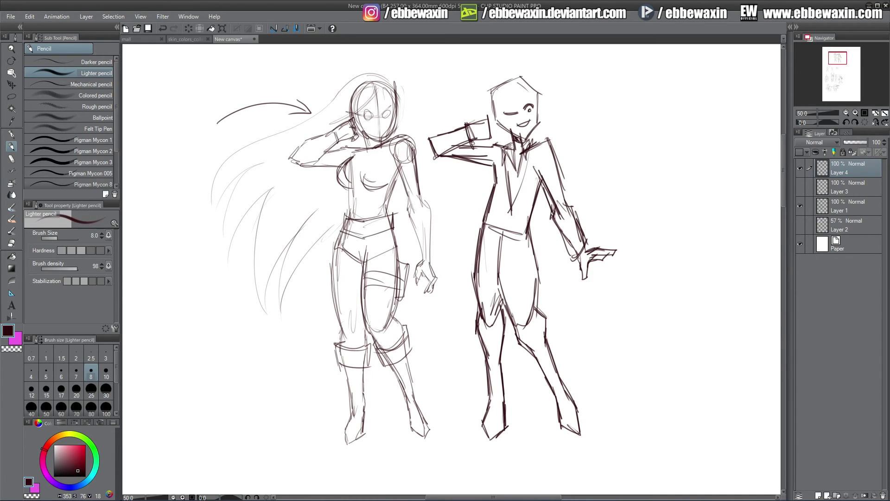
Draw a drinking glass held above the new figure's raised hand
{"action": "mouse_move", "coordinate": [460, 96]}
{"action": "left_mouse_down"}
{"action": "mouse_move", "coordinate": [473, 120]}
{"action": "mouse_move", "coordinate": [480, 93]}
{"action": "mouse_move", "coordinate": [486, 122]}
{"action": "left_mouse_up"}
{"action": "left_click_drag", "start_coordinate": [488, 93], "coordinate": [484, 110]}
{"action": "mouse_move", "coordinate": [463, 103]}
{"action": "left_mouse_down"}
{"action": "mouse_move", "coordinate": [481, 123]}
{"action": "mouse_move", "coordinate": [472, 148]}
{"action": "mouse_move", "coordinate": [488, 138]}
{"action": "left_mouse_up"}
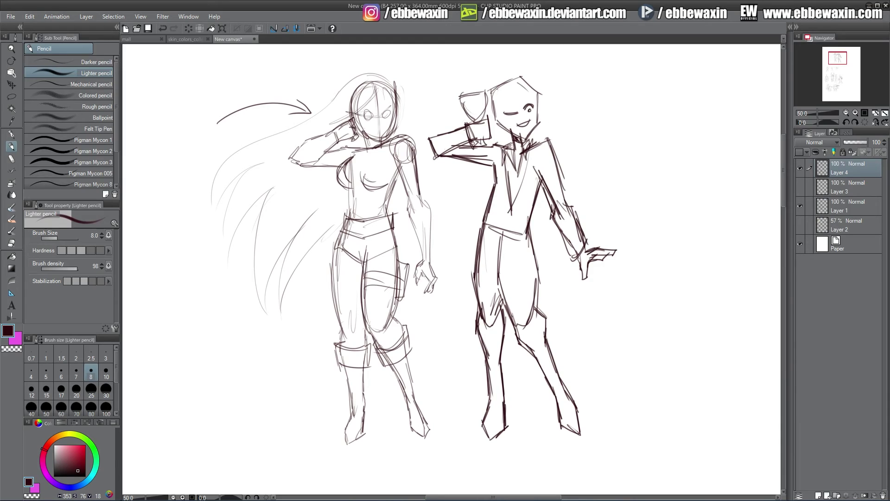
Draw the new figure's jacket hem at the waist and loose trouser legs ending in hems above the feet
{"action": "mouse_move", "coordinate": [480, 228]}
{"action": "left_mouse_down"}
{"action": "mouse_move", "coordinate": [512, 248]}
{"action": "mouse_move", "coordinate": [534, 235]}
{"action": "mouse_move", "coordinate": [534, 215]}
{"action": "mouse_move", "coordinate": [478, 225]}
{"action": "left_mouse_up"}
{"action": "left_click_drag", "start_coordinate": [571, 381], "coordinate": [553, 395]}
{"action": "left_click_drag", "start_coordinate": [532, 350], "coordinate": [550, 403]}
{"action": "left_click_drag", "start_coordinate": [545, 324], "coordinate": [568, 382]}
{"action": "left_click_drag", "start_coordinate": [501, 352], "coordinate": [511, 392]}
{"action": "mouse_move", "coordinate": [496, 398]}
{"action": "left_mouse_down"}
{"action": "mouse_move", "coordinate": [511, 398]}
{"action": "mouse_move", "coordinate": [485, 398]}
{"action": "left_mouse_up"}
{"action": "left_click_drag", "start_coordinate": [487, 348], "coordinate": [481, 400]}
{"action": "left_click_drag", "start_coordinate": [486, 357], "coordinate": [483, 385]}
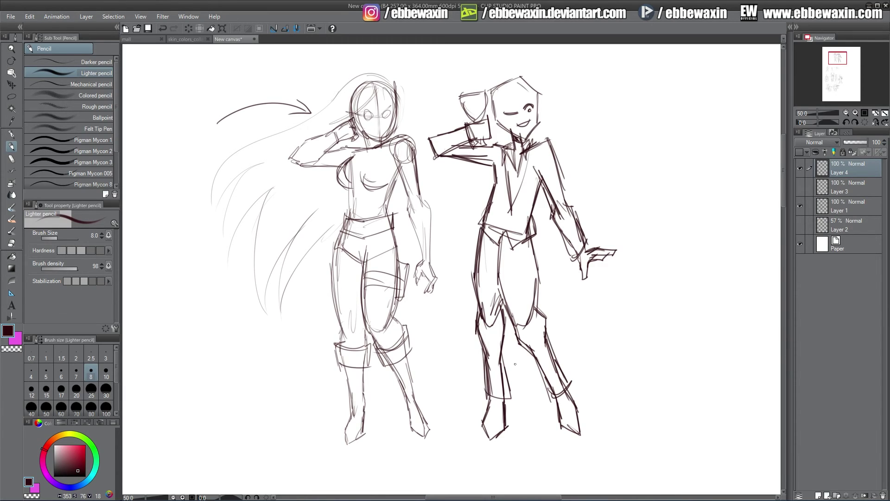
Show the reference illustration on Layer 2 again and review the sketches down to the fight scene
{"action": "left_click", "coordinate": [799, 225]}
{"action": "left_click_drag", "start_coordinate": [840, 58], "coordinate": [833, 58]}
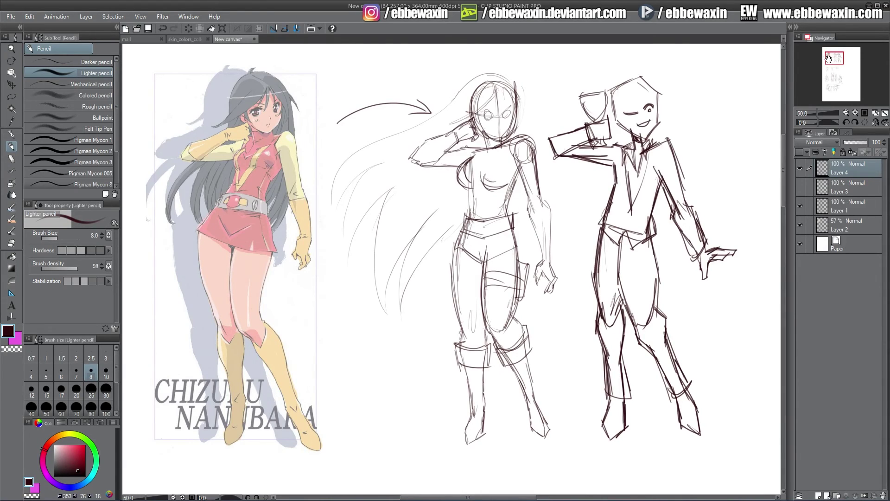
{"action": "mouse_move", "coordinate": [823, 62]}
{"action": "left_mouse_down"}
{"action": "mouse_move", "coordinate": [830, 76]}
{"action": "mouse_move", "coordinate": [831, 56]}
{"action": "mouse_move", "coordinate": [828, 81]}
{"action": "left_mouse_up"}
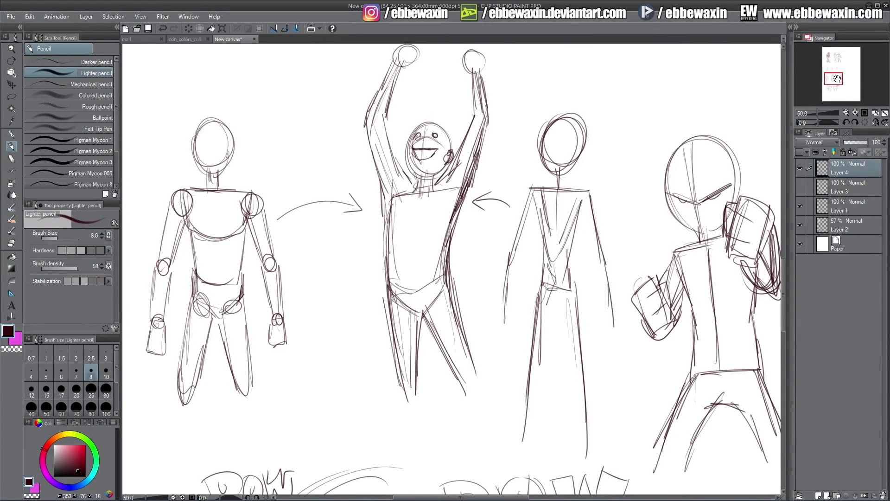
{"action": "left_click_drag", "start_coordinate": [834, 81], "coordinate": [834, 91]}
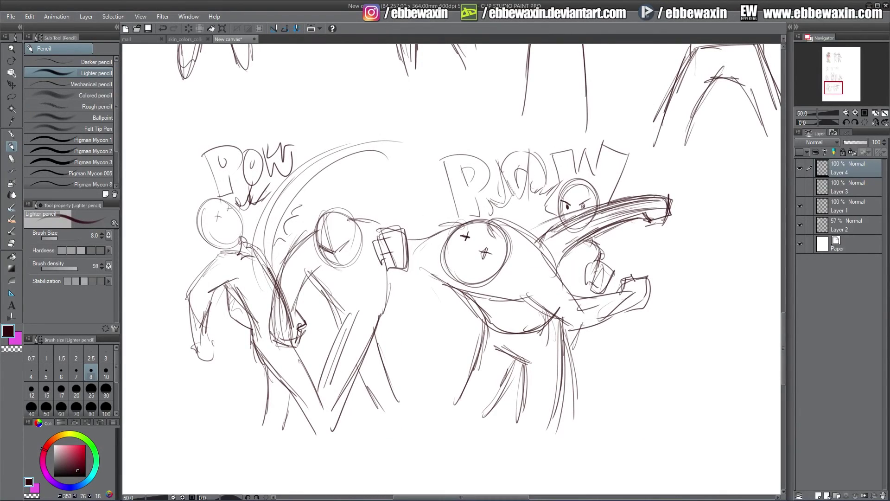